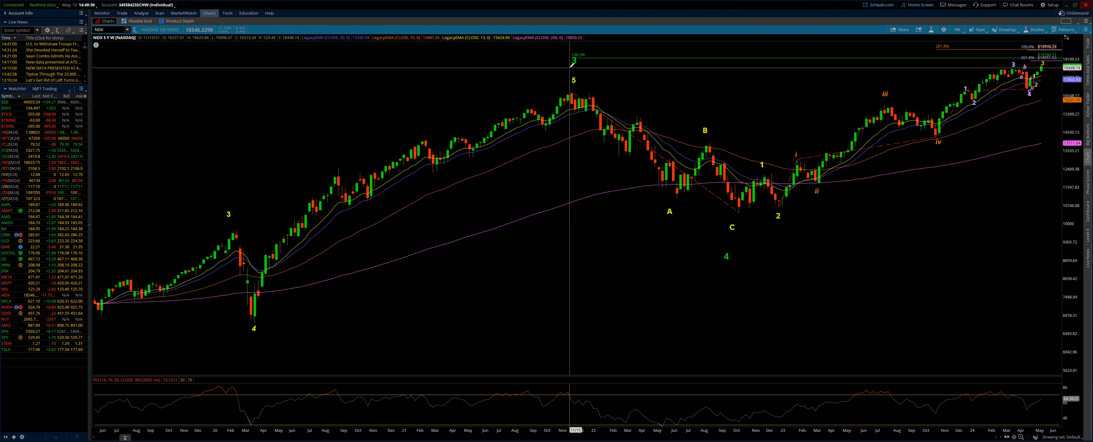
- Switch the NDX chart to the 1 Y : 1D time frame and on to 5 Y : 1D to review the wave count
left_click(574, 61)
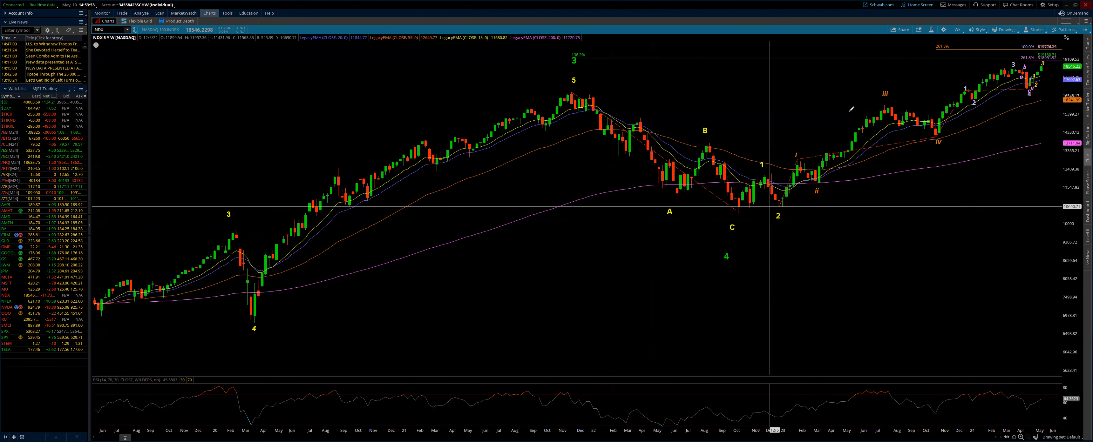
left_click(958, 30)
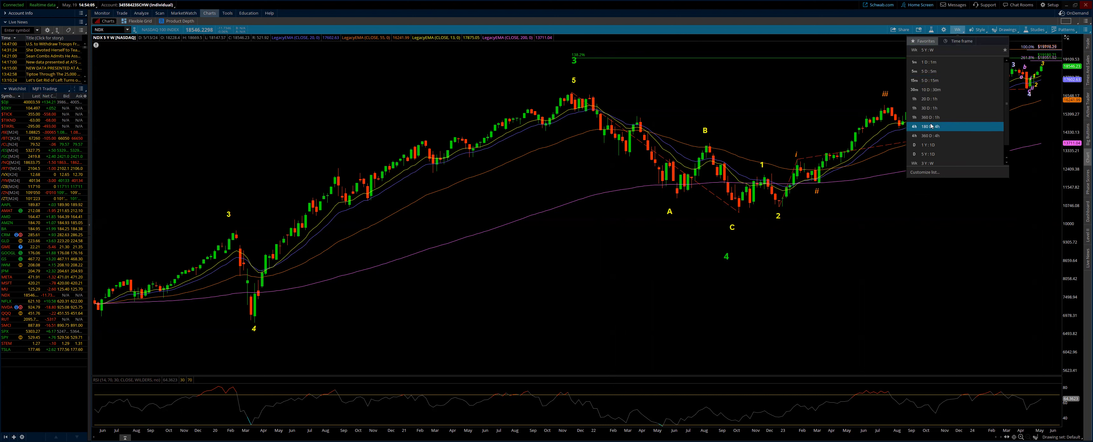
left_click(932, 145)
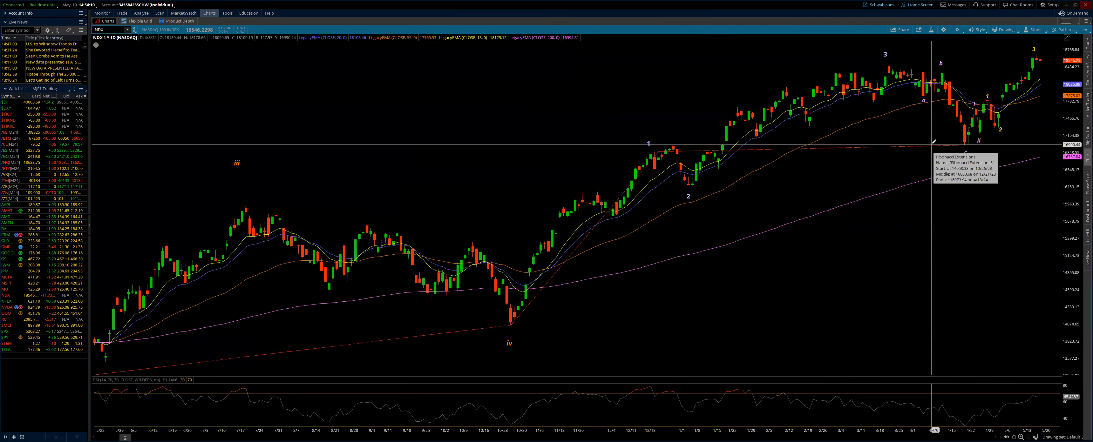
left_click(958, 31)
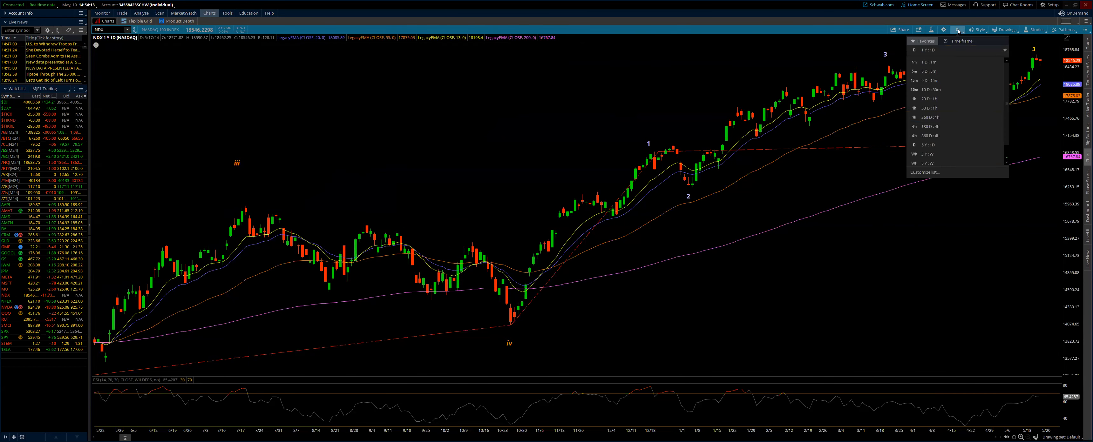
left_click(941, 146)
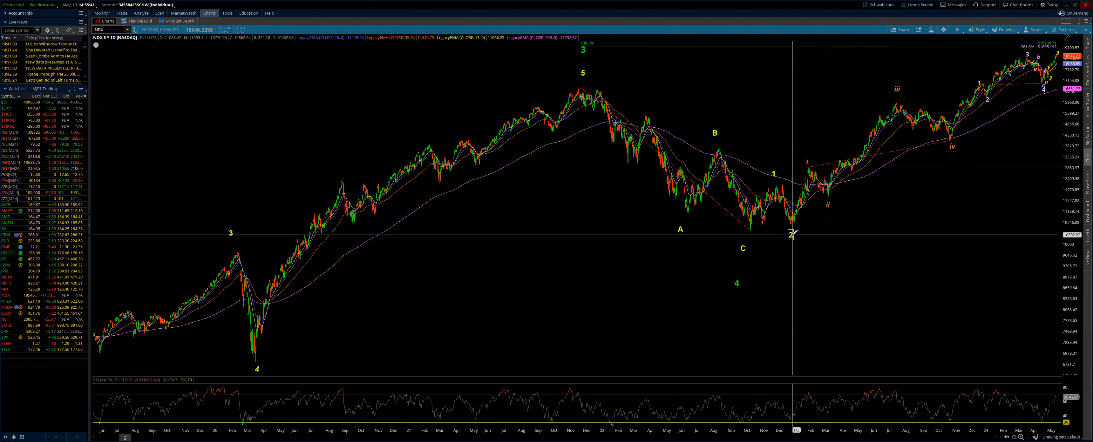
- Switch the NDX chart to the 180 D : 4h time frame and examine the advance from the wave 4 low
left_click(957, 31)
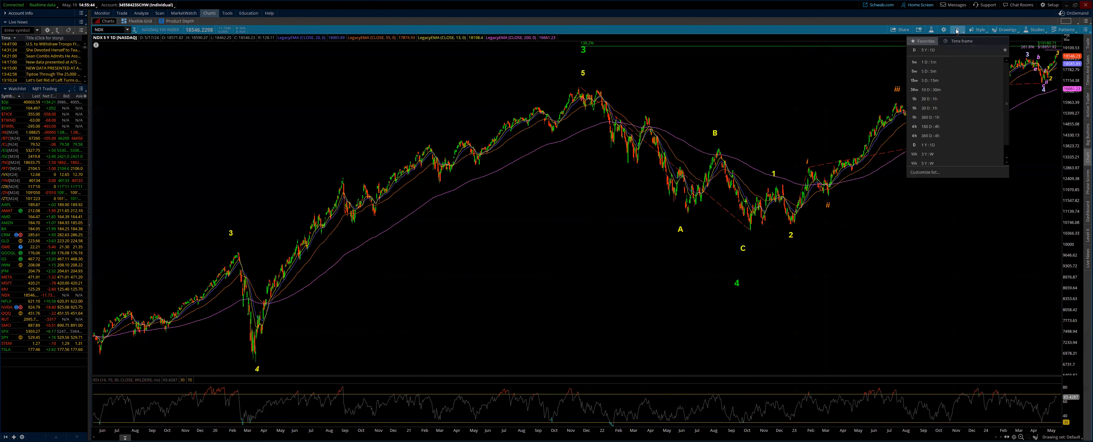
left_click(935, 127)
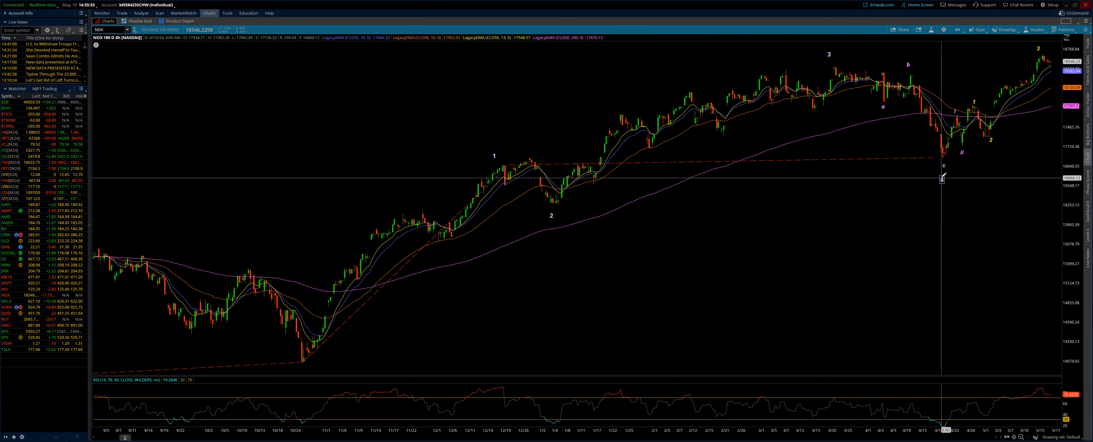
mouse_move(1040, 39)
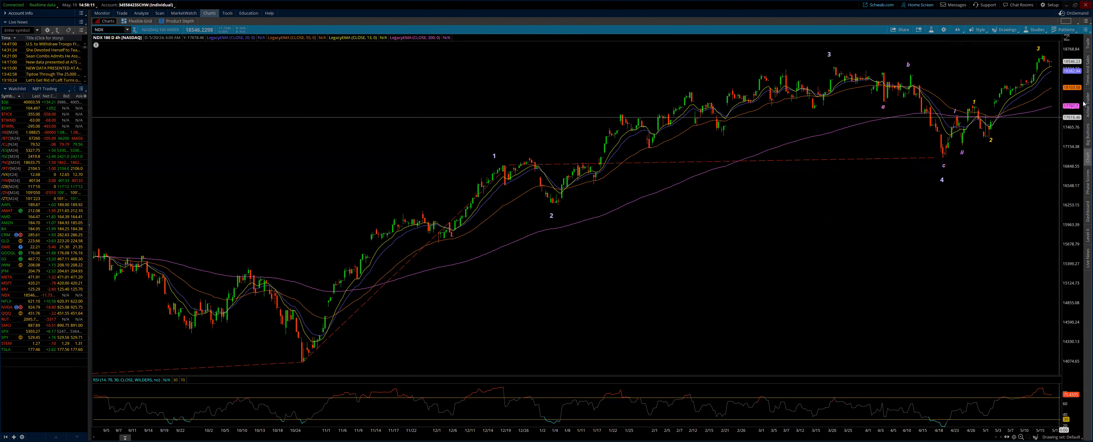
- Show the chart at 30 D : 1h and compress the price scale so the 138.2% and 261.8% extension levels fit
left_click(958, 29)
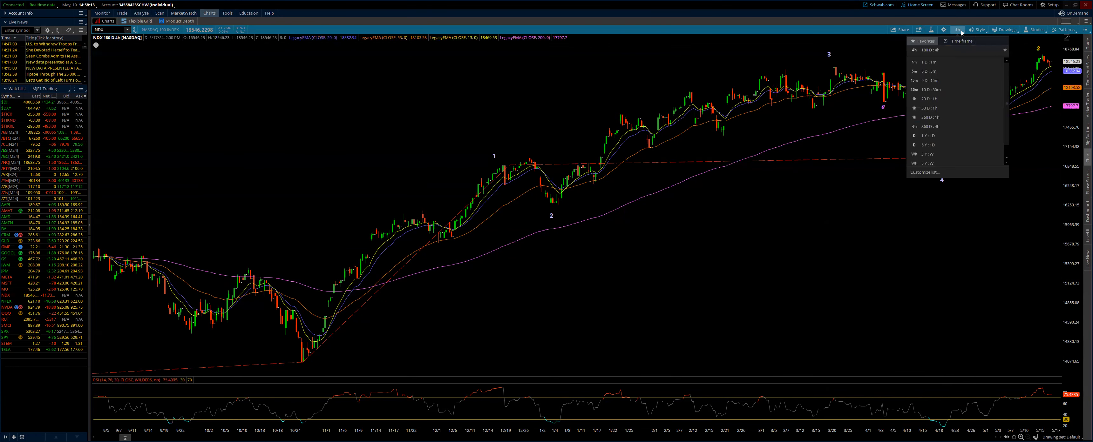
left_click(936, 108)
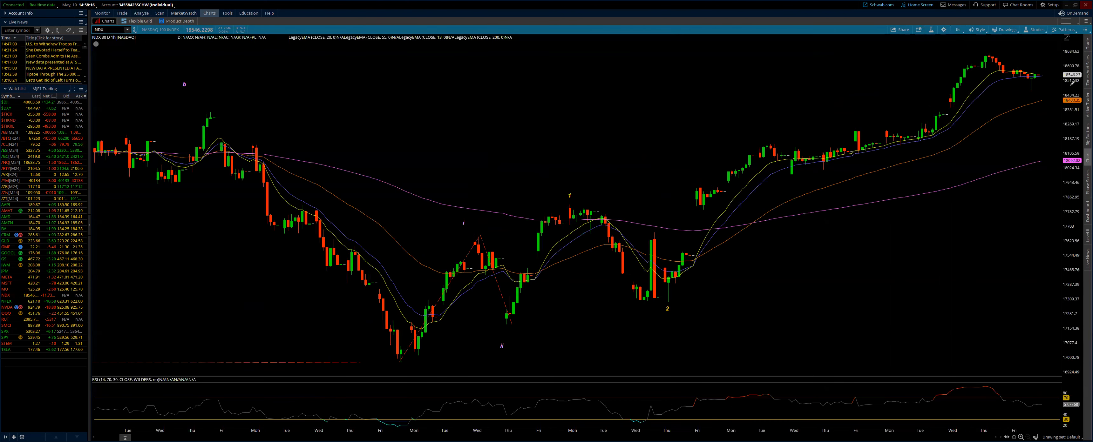
left_click_drag(1068, 75, 1082, 192)
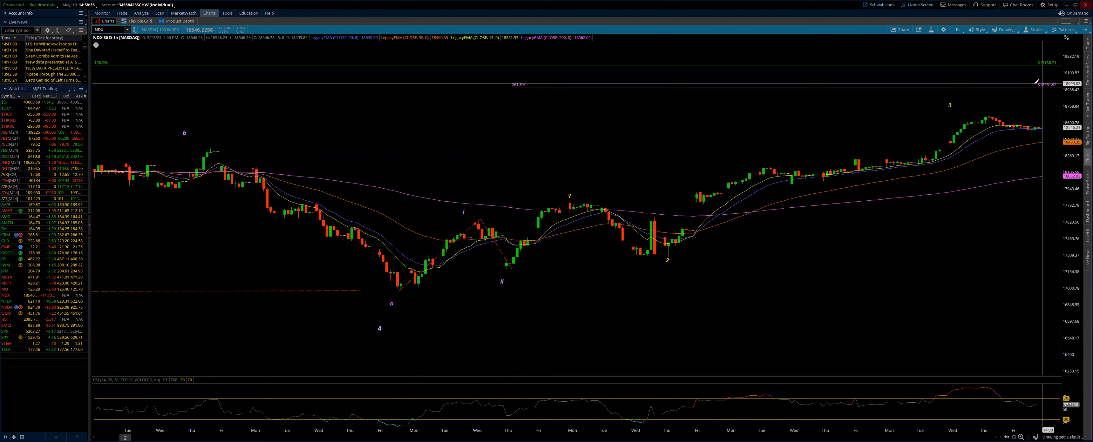
mouse_move(1043, 86)
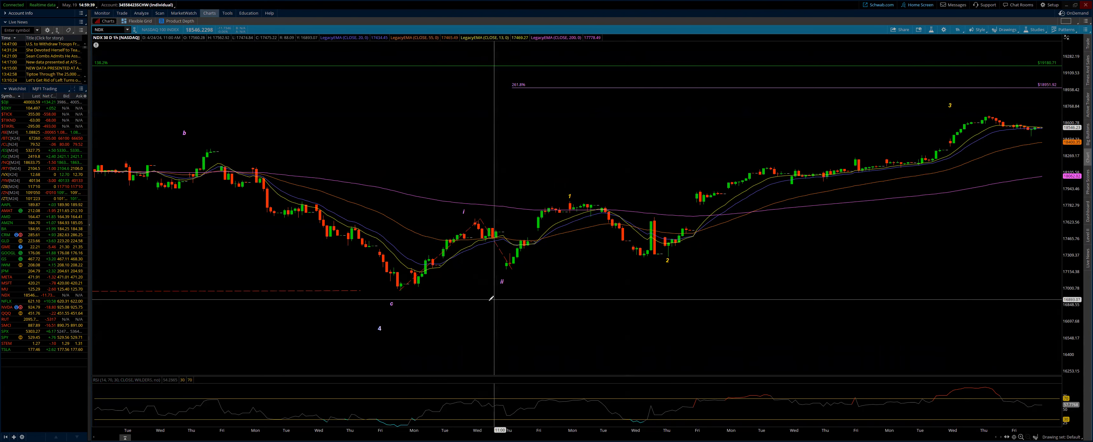
left_click(382, 327)
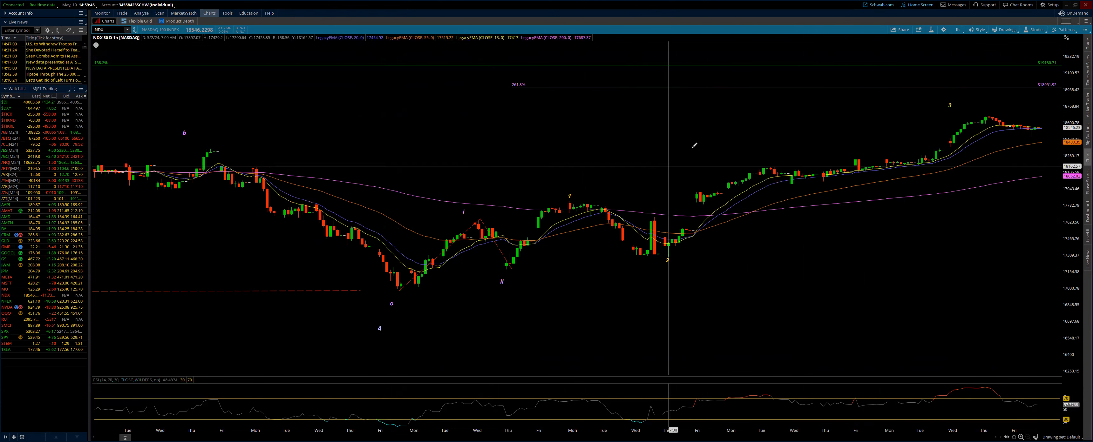
- Return the chart to 1 Y : 1D and compress the price scale to include the extension targets above the price
left_click(958, 30)
left_click(927, 135)
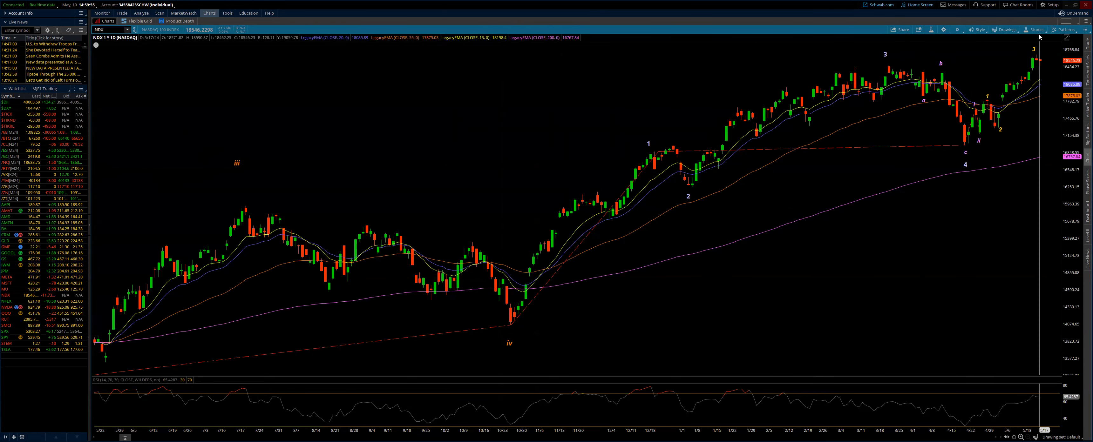
left_click_drag(1077, 104, 1076, 128)
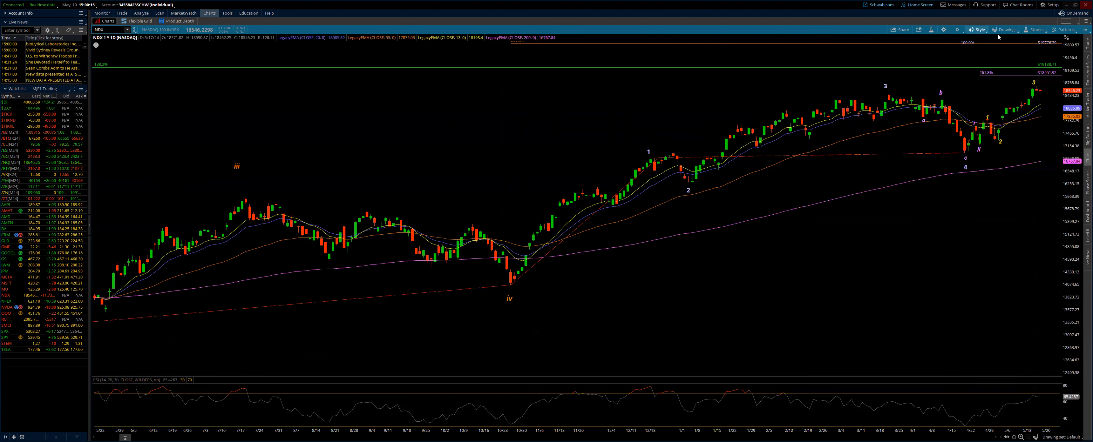
- Switch the chart to the weekly 3 Y : W time frame and on to 5 Y : W
left_click(956, 30)
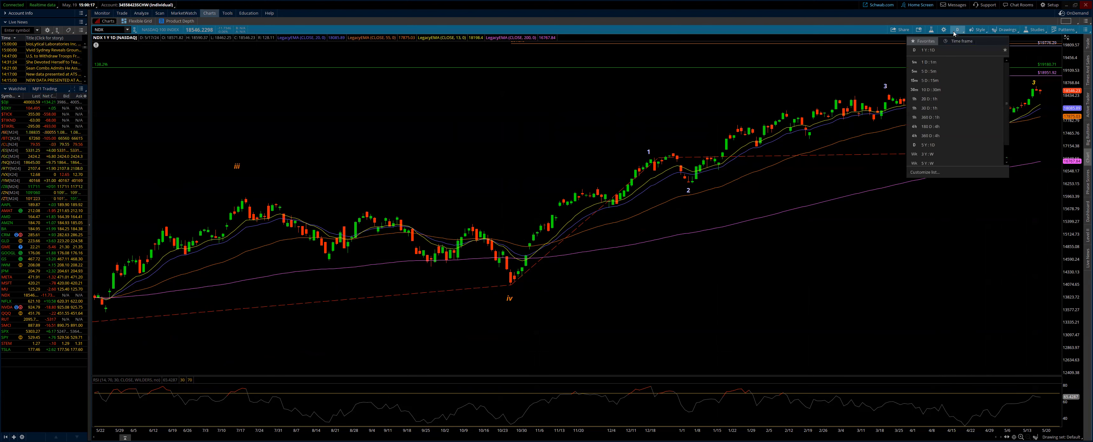
left_click(928, 155)
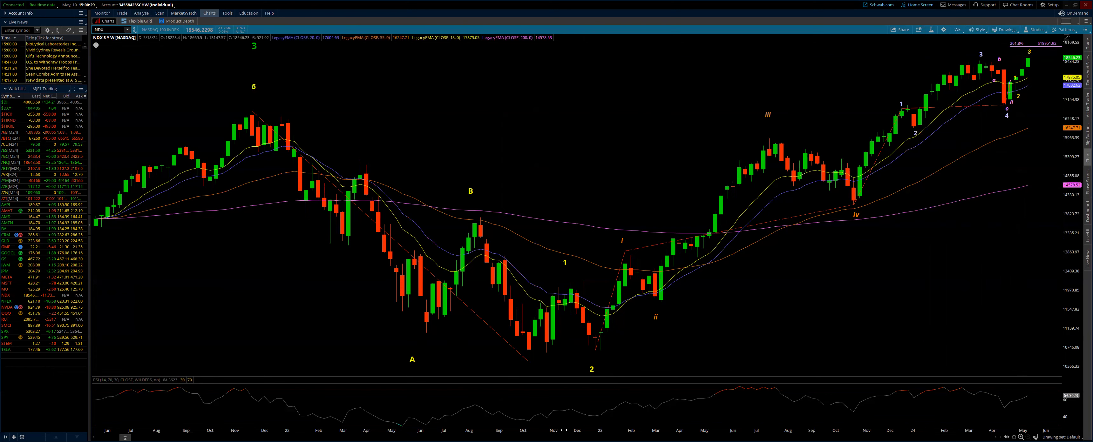
left_click(957, 30)
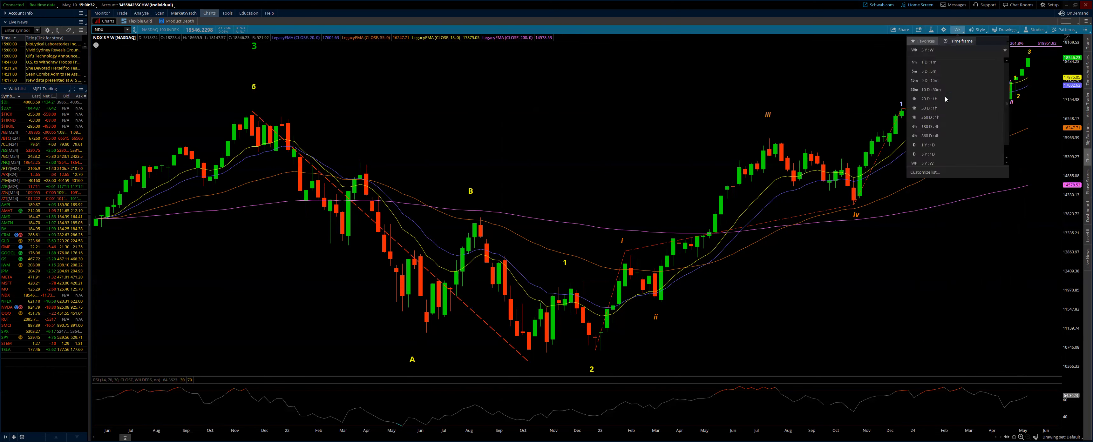
left_click(927, 163)
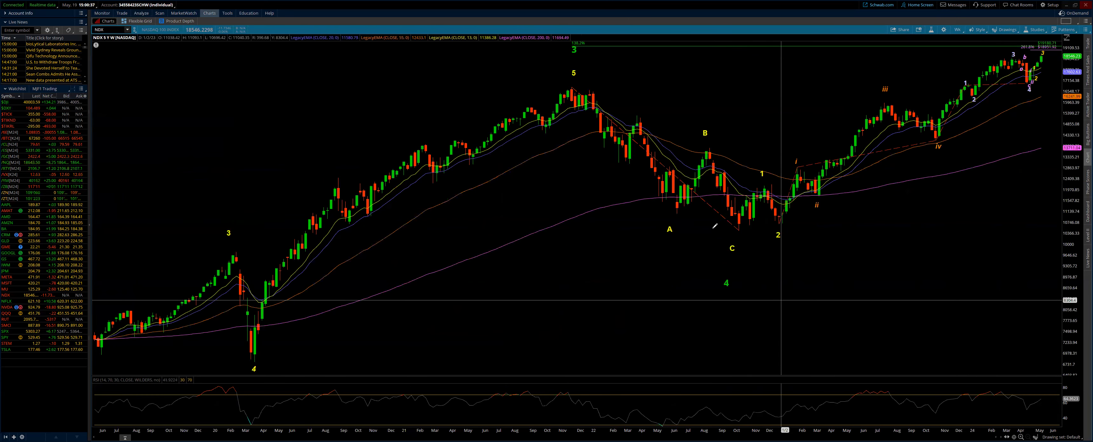
- Draw a Fibonacci retracement from the yellow wave 2 low at about 10,671 up to the extension targets above the latest high
left_click(1001, 32)
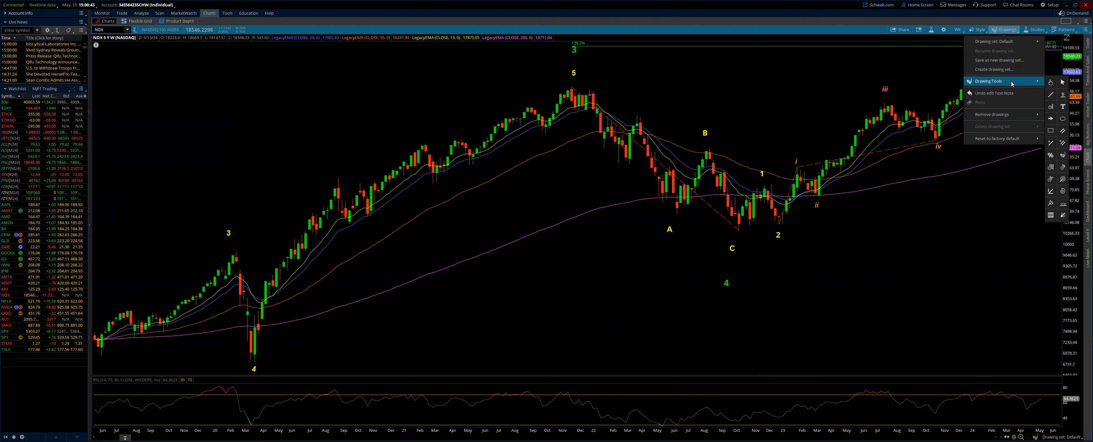
left_click(1051, 156)
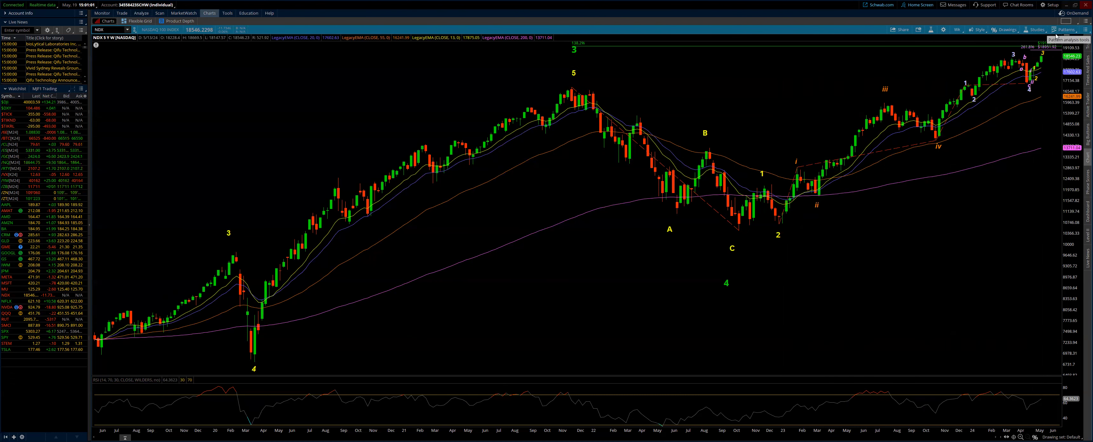
right_click(781, 221)
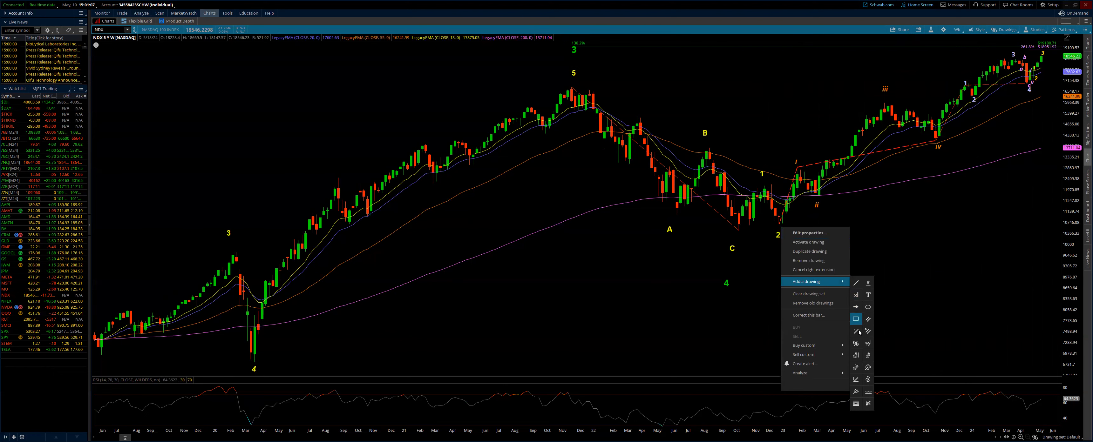
left_click(856, 344)
left_click(1036, 81)
left_click_drag(1036, 82, 1048, 47)
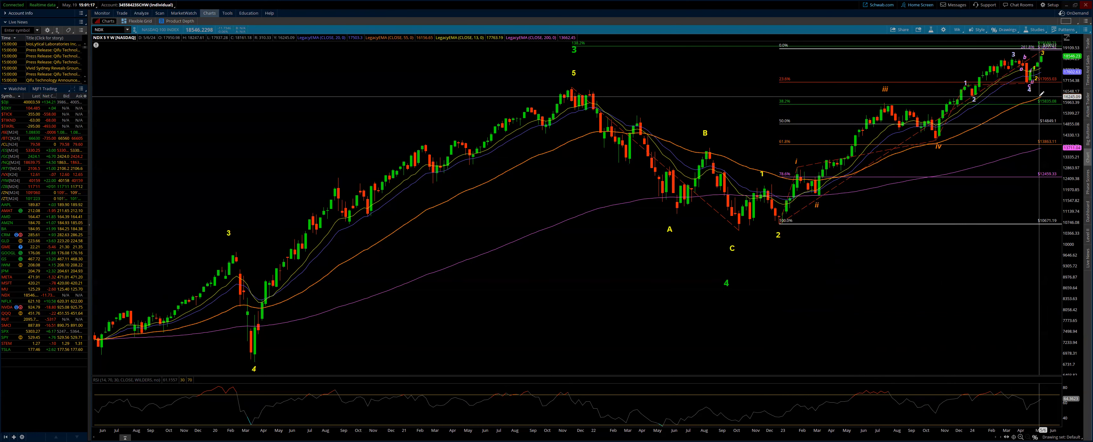
- On the 180 D : 4h chart, activate the Fibonacci retracement and raise it so its 0.0% level meets the 138.2% extension line
left_click(958, 30)
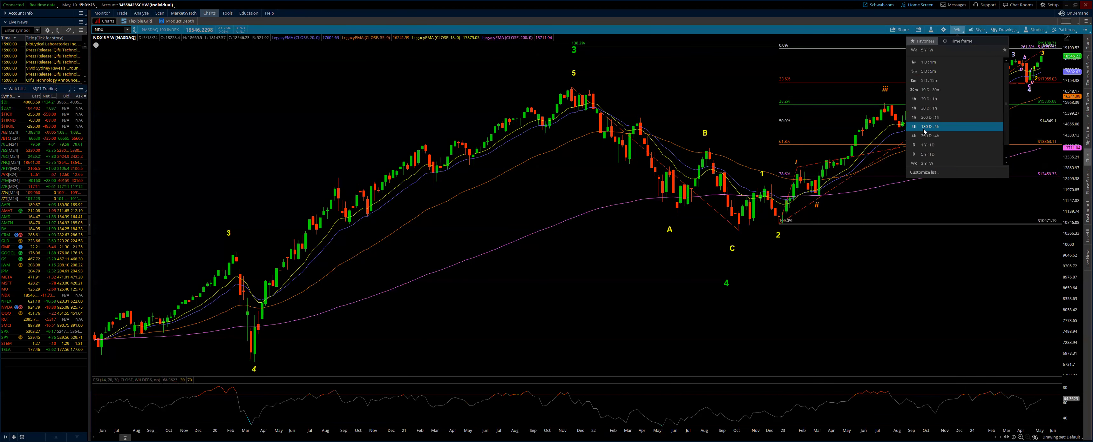
left_click(927, 127)
left_click_drag(1078, 159, 1078, 173)
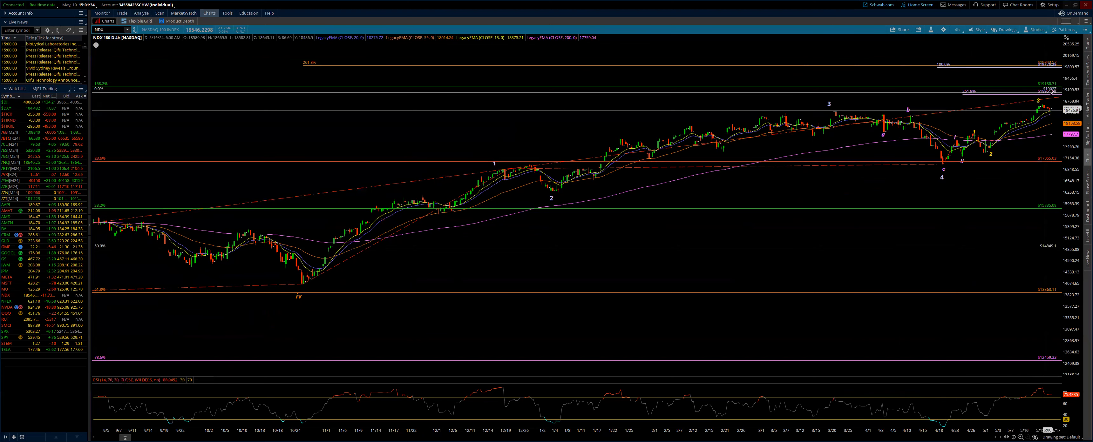
right_click(1055, 101)
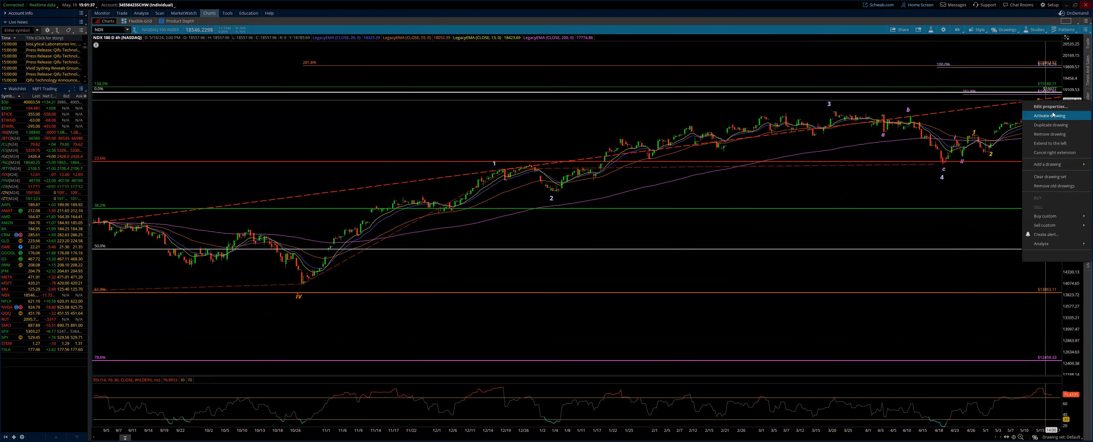
left_click(1054, 114)
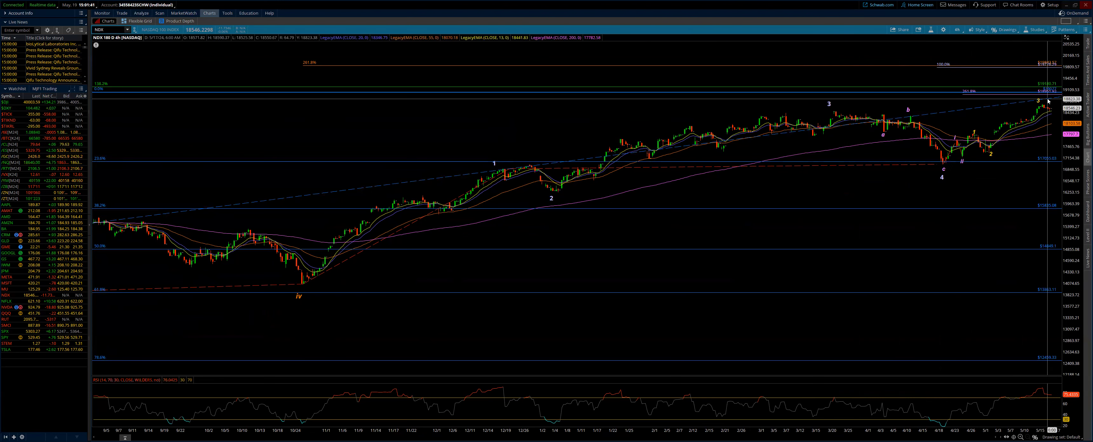
left_click_drag(1046, 91, 1040, 93)
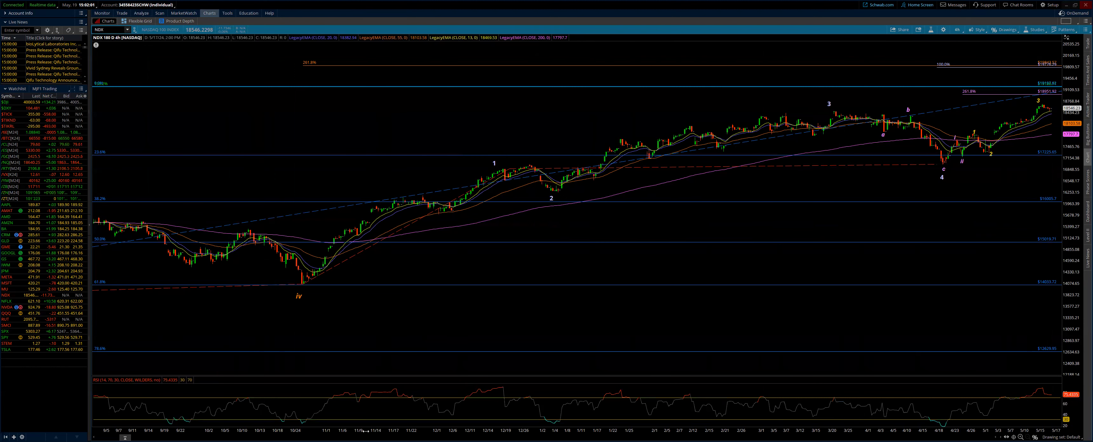
- Switch the chart to 1 Y : 1D and compare the retracement levels with the wave iv low
left_click(957, 30)
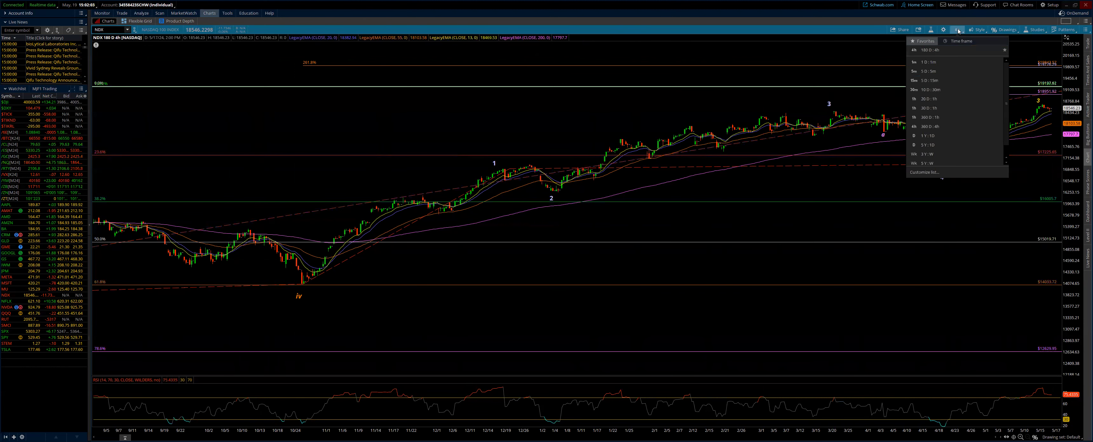
left_click(930, 135)
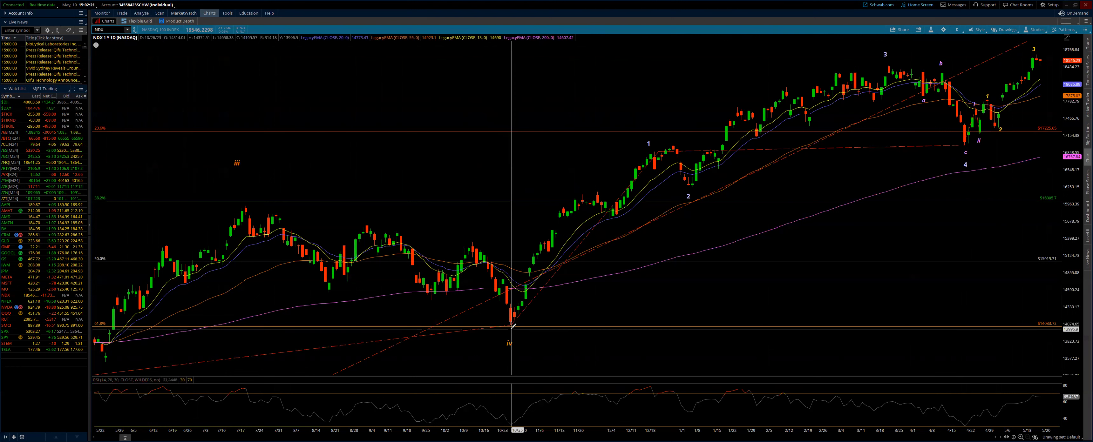
mouse_move(514, 323)
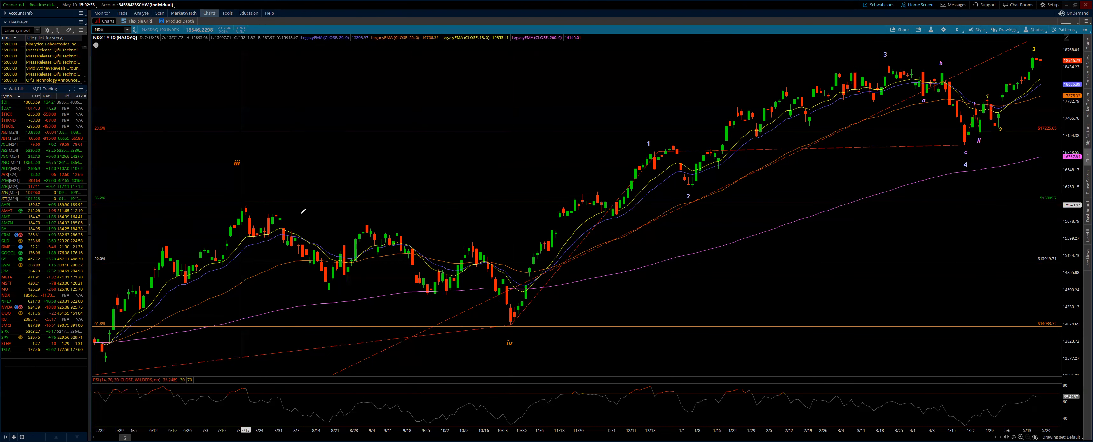
- Return the chart to 5 Y : W to view the full wave count with the retracement levels
left_click(957, 30)
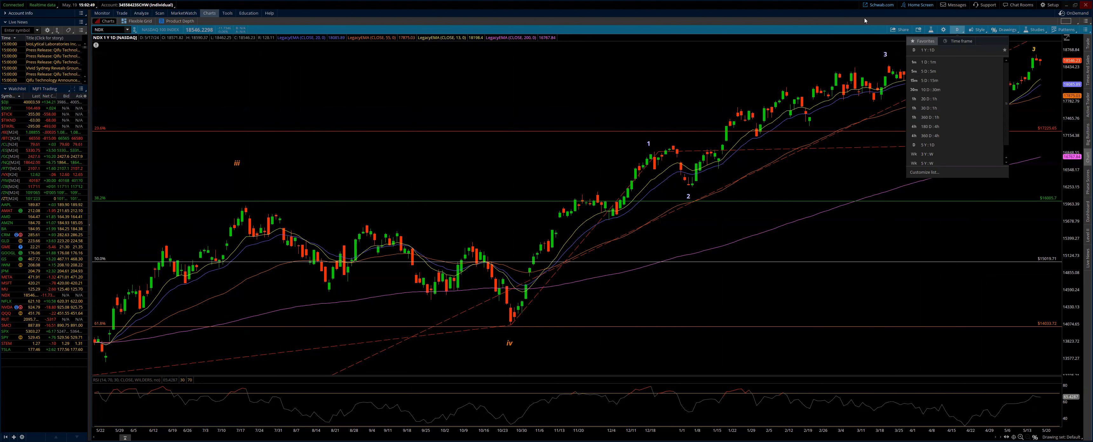
left_click(934, 163)
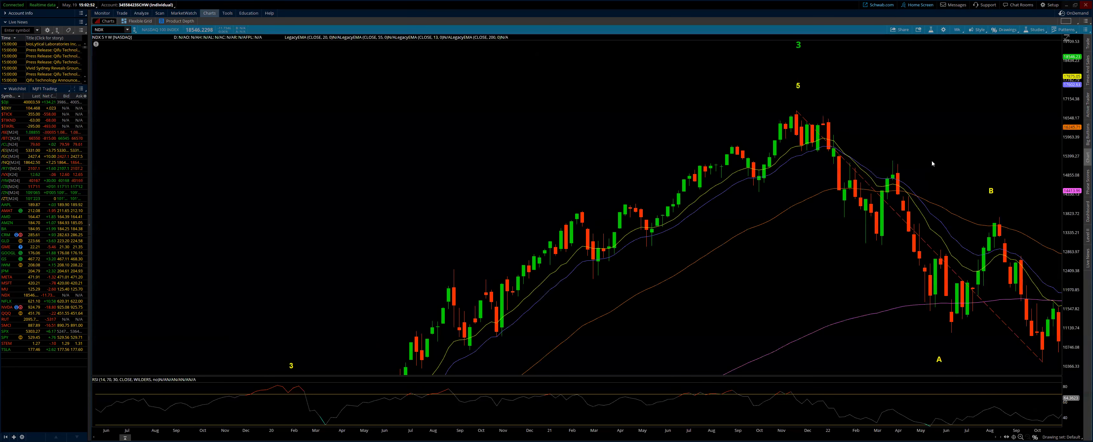
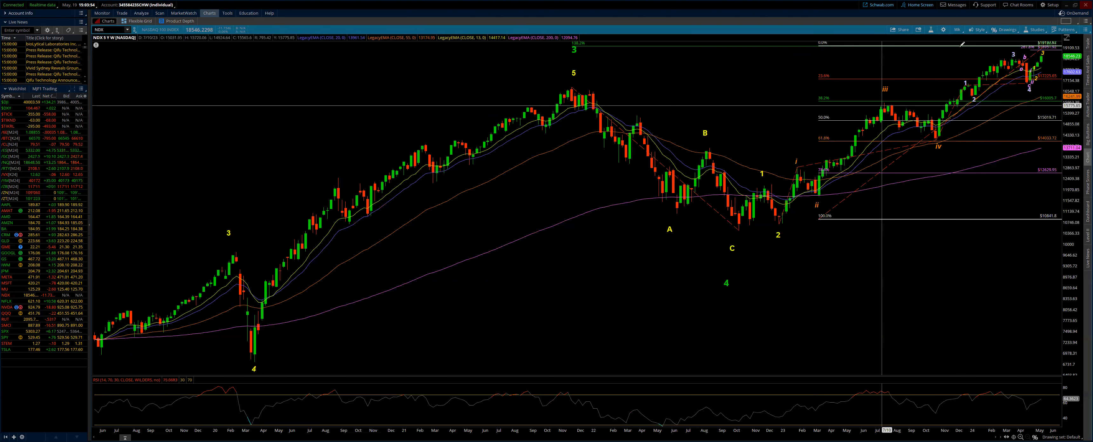
mouse_move(1030, 40)
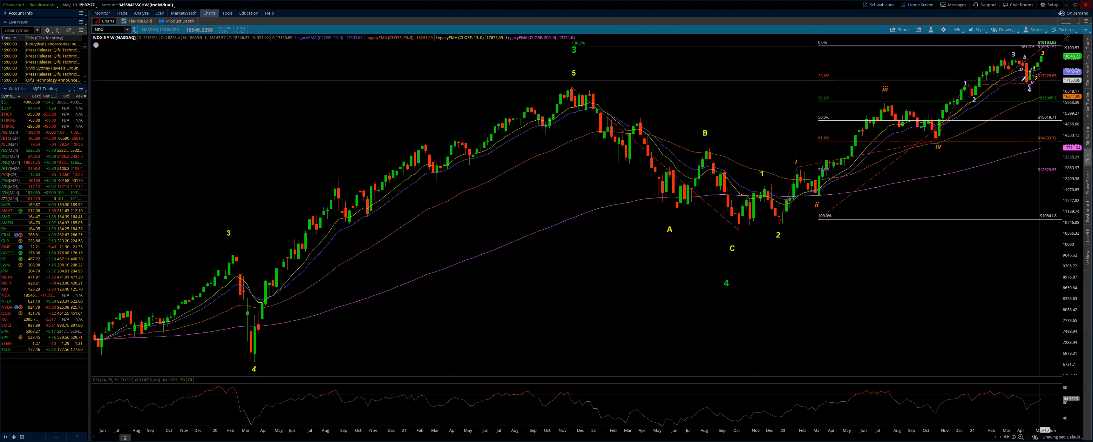
- Switch the chart to 5 Y : 1D and load the /NQ futures symbol
left_click(958, 30)
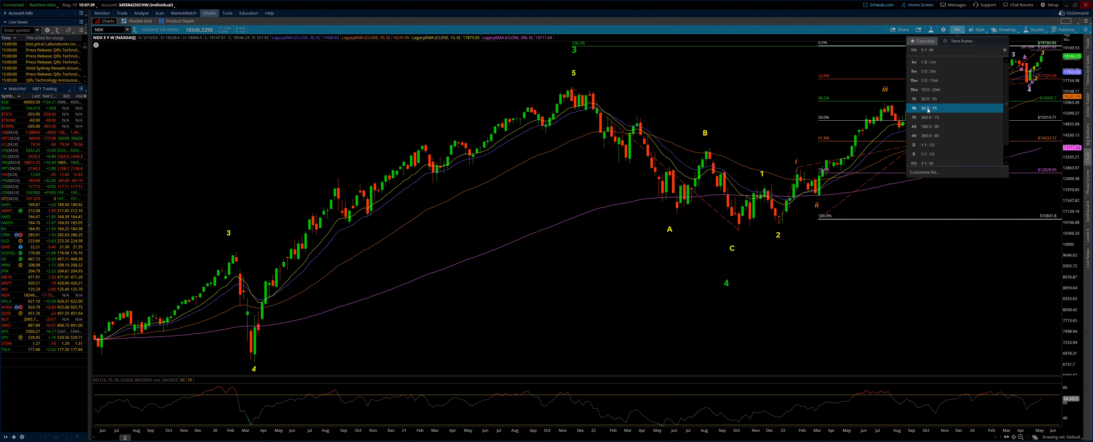
left_click(931, 154)
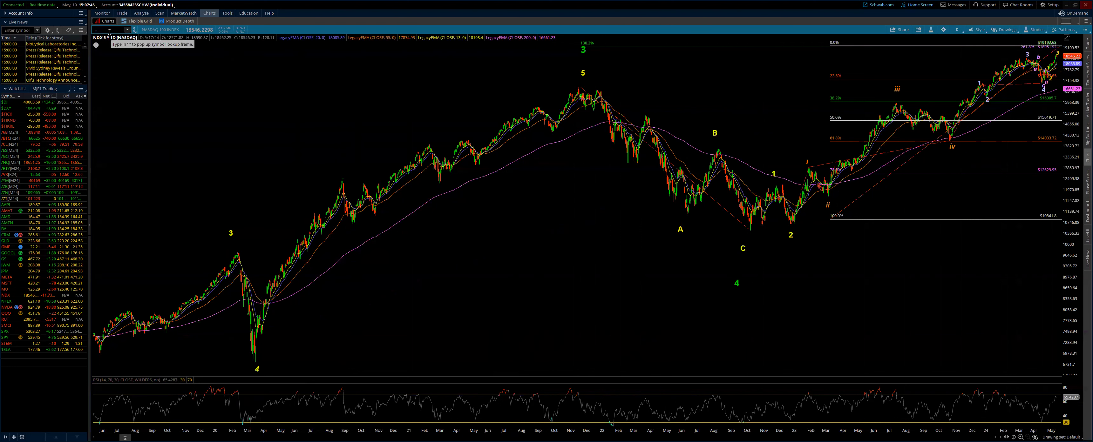
type("NQ")
key("Return")
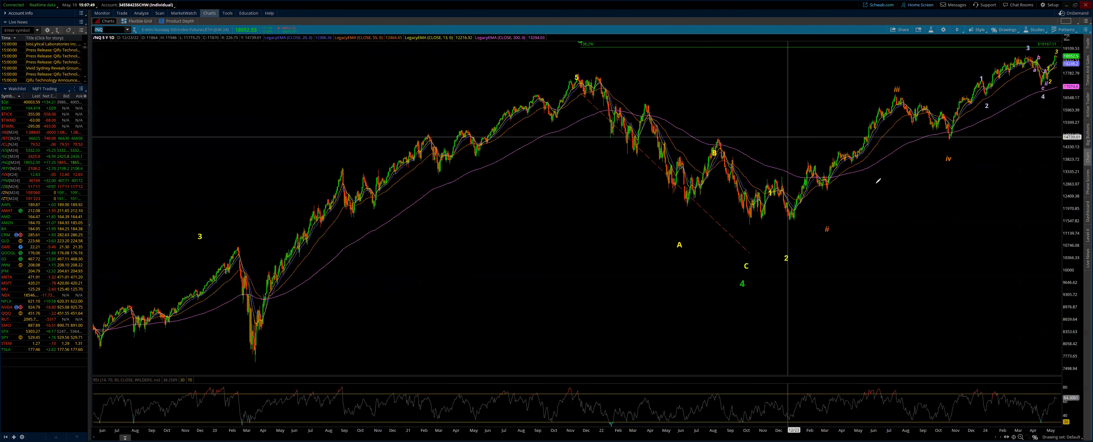
left_click(957, 30)
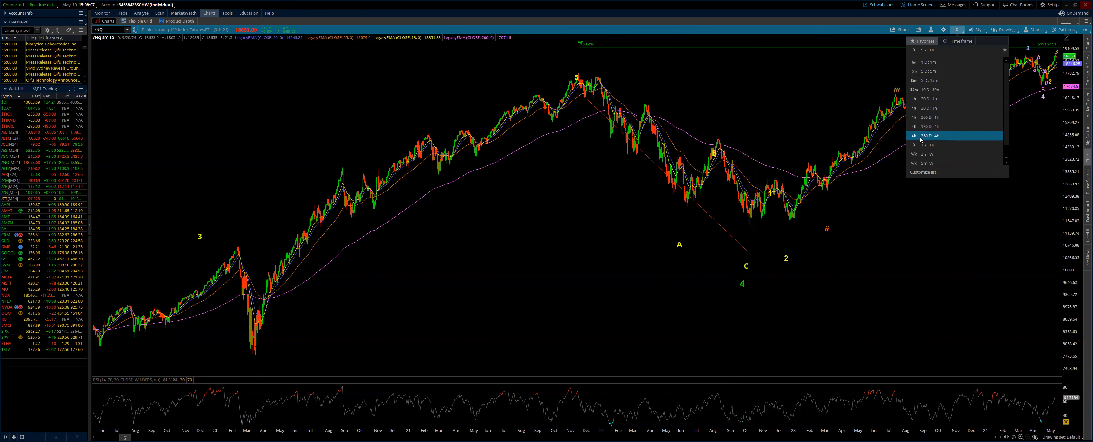
left_click(855, 22)
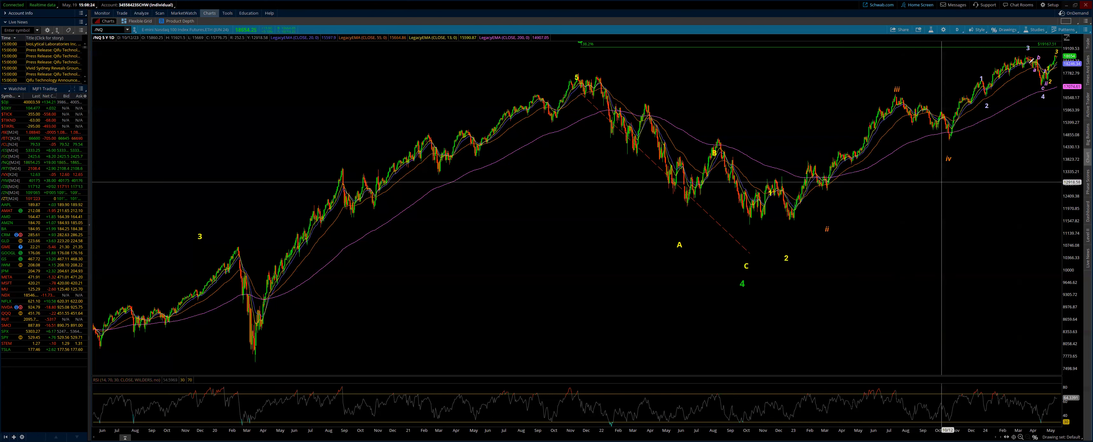
- Activate the orange wave i and yellow wave 1 labels and move each one above its price high
right_click(807, 173)
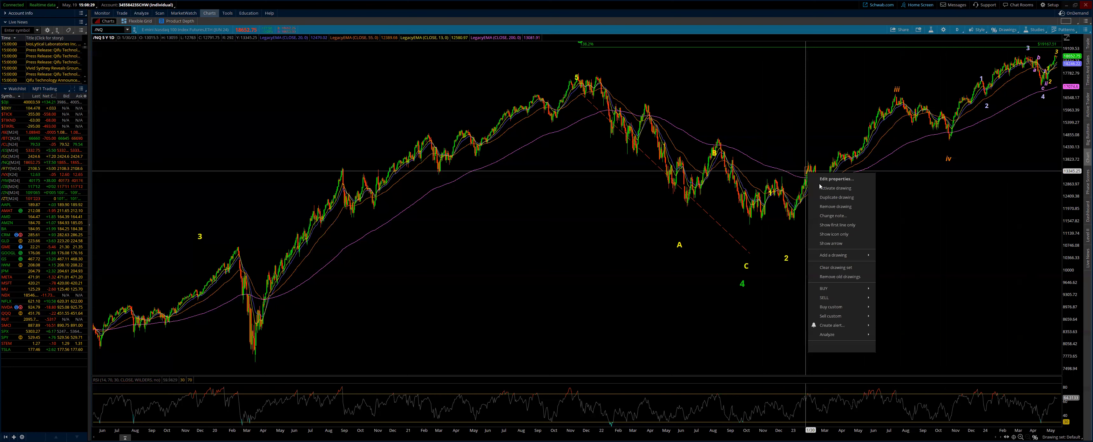
left_click(823, 189)
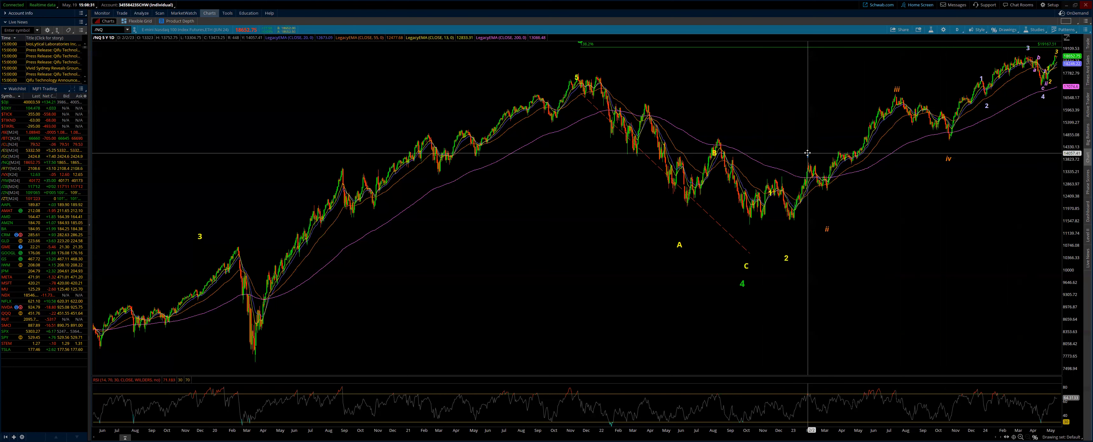
right_click(771, 194)
left_click(794, 211)
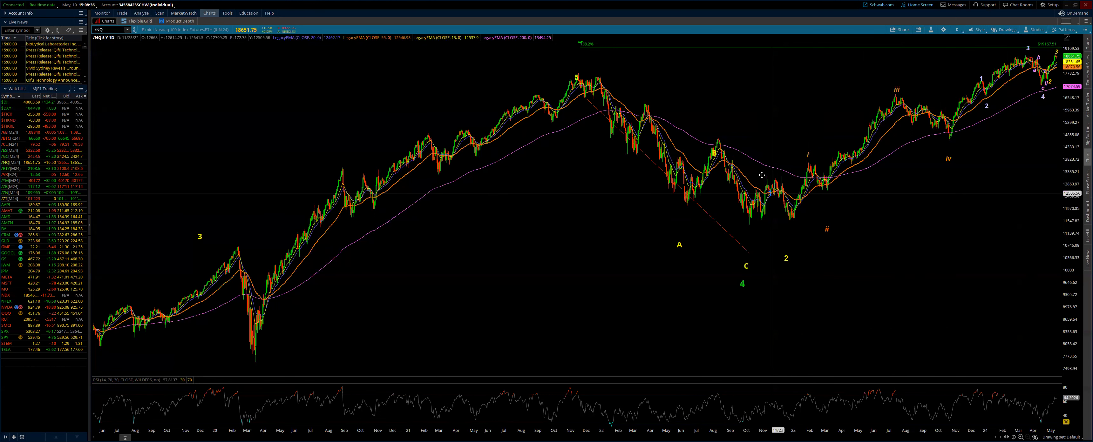
- On the 3 Y : W chart, draw a Fibonacci extension from the yellow 2 low via the i high to the iv low, showing only 261.8%
left_click(959, 30)
left_click(922, 156)
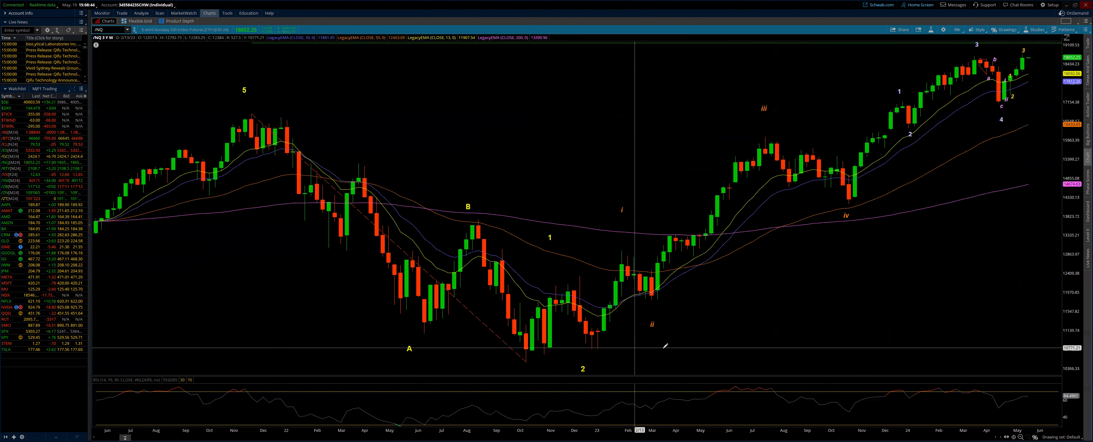
left_click_drag(1070, 177, 827, 301)
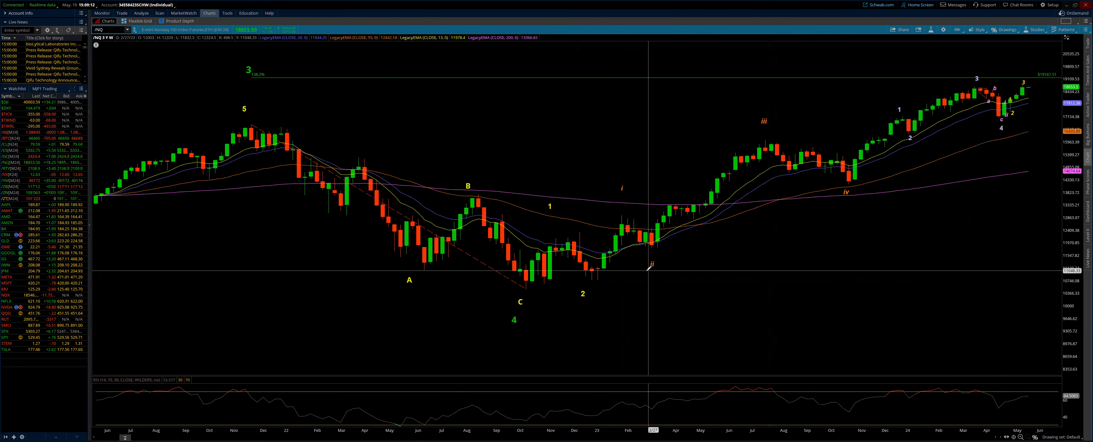
right_click(599, 278)
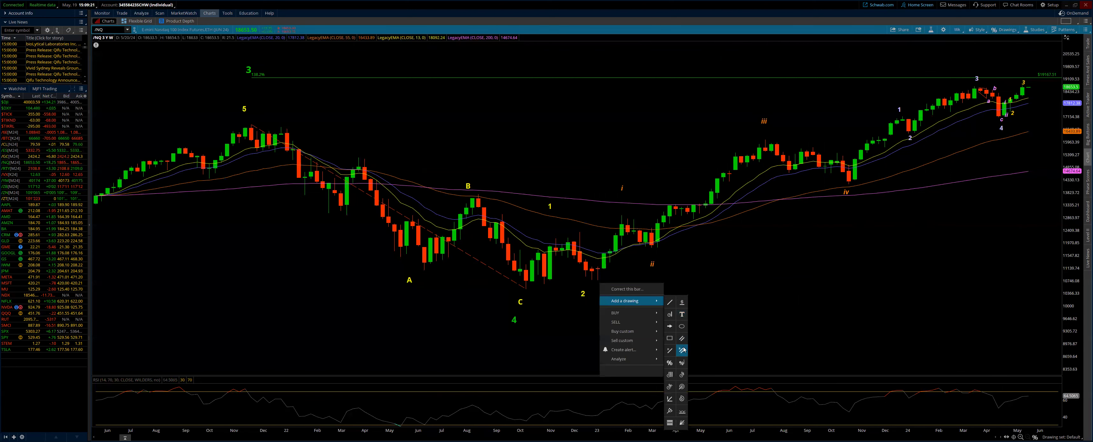
left_click(681, 364)
left_click(639, 216)
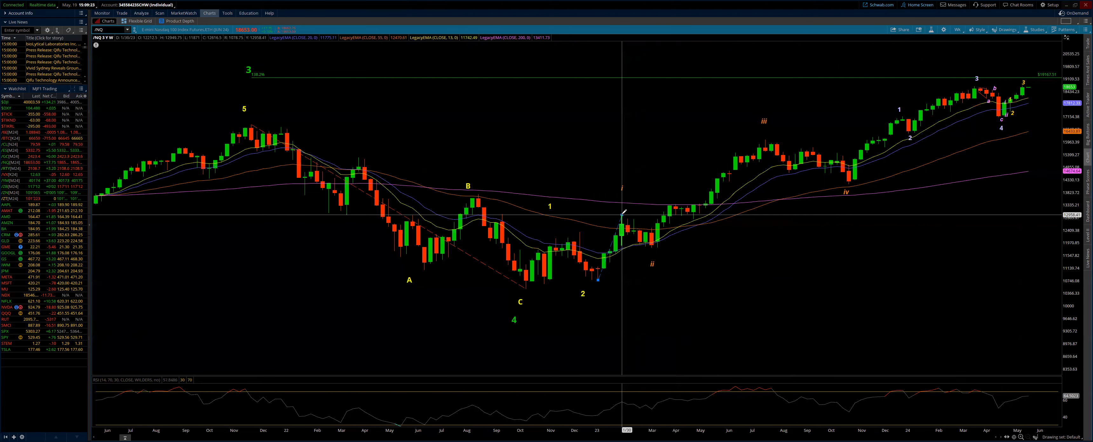
left_click(851, 182)
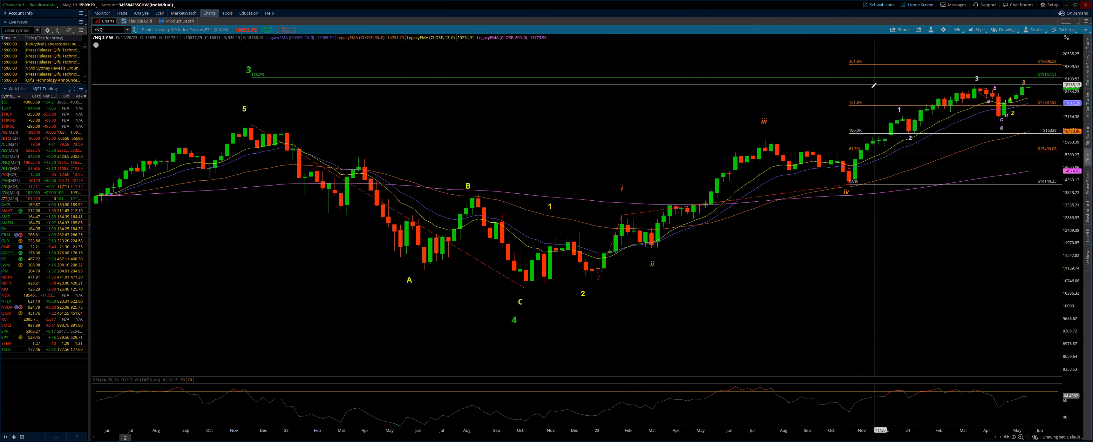
right_click(874, 108)
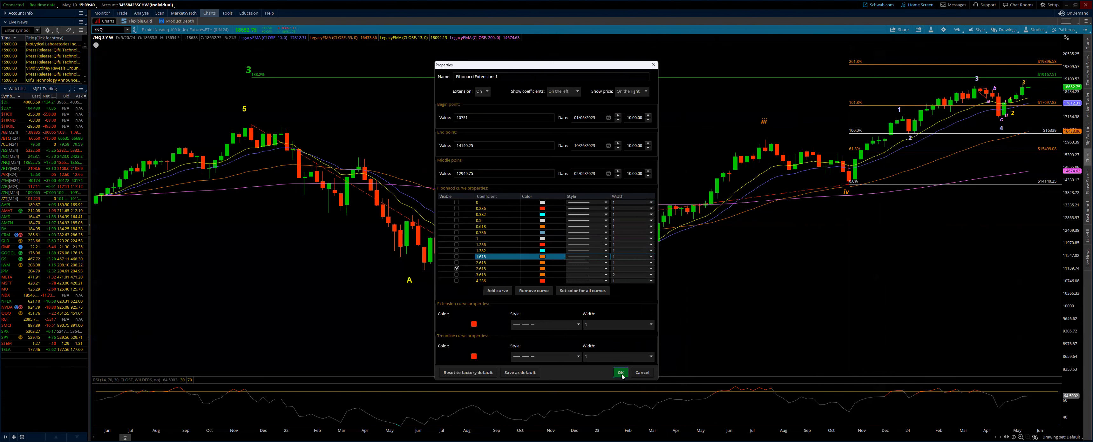
key("Return")
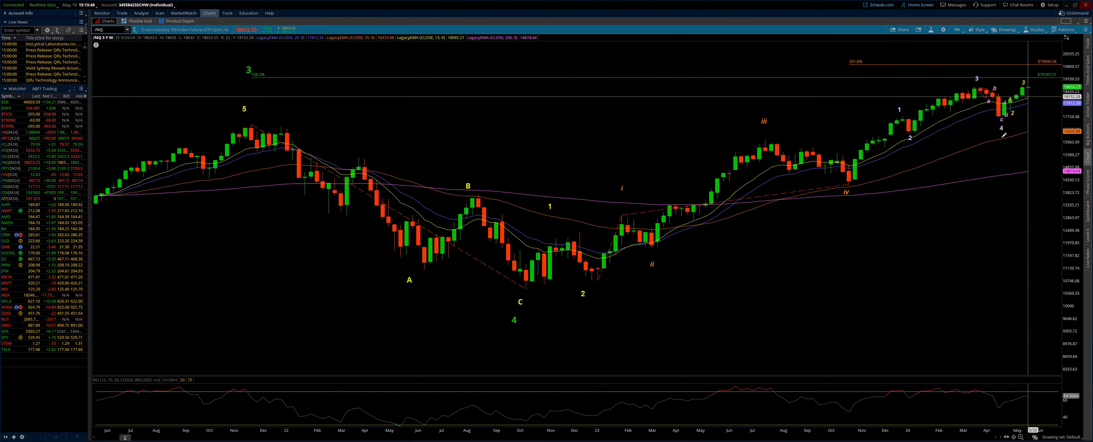
- Switch the chart to 360 D : 1h and compare the latest wave count with the 138.2% extension line
left_click(956, 30)
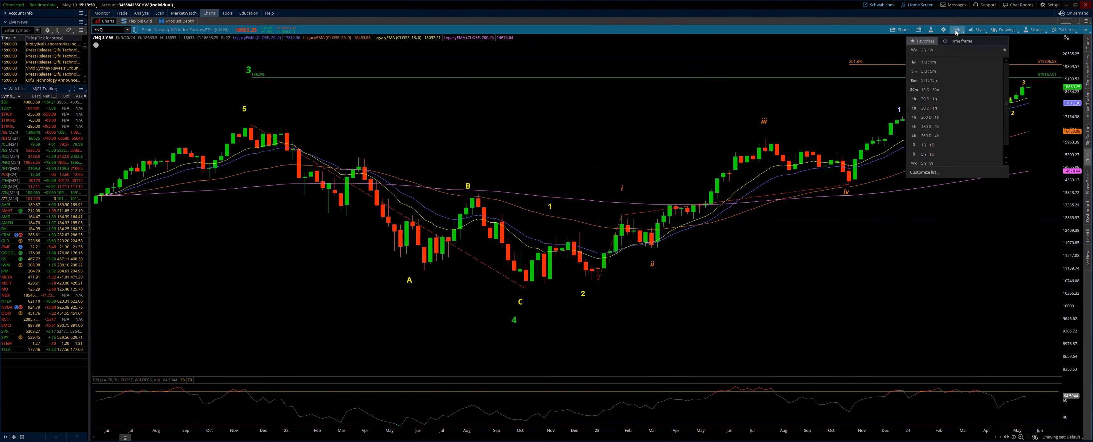
left_click(932, 118)
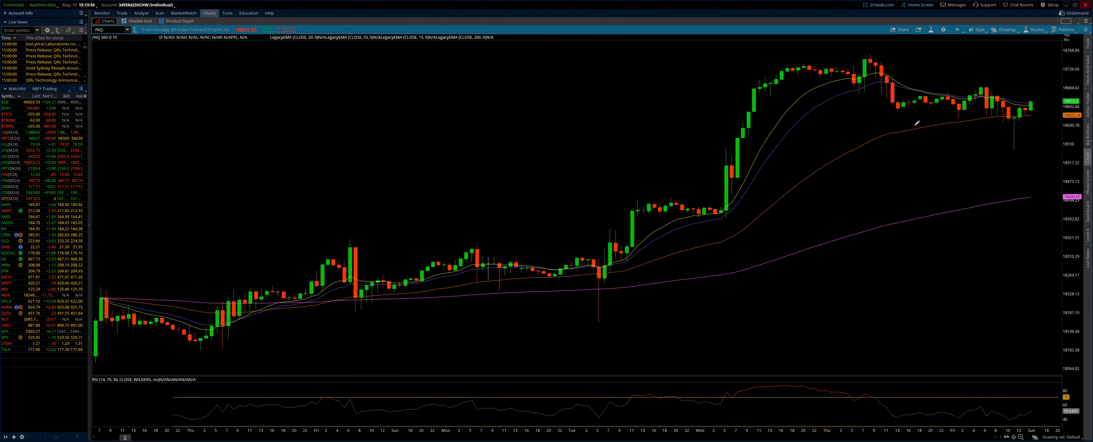
scroll(639, 177, "down", 3)
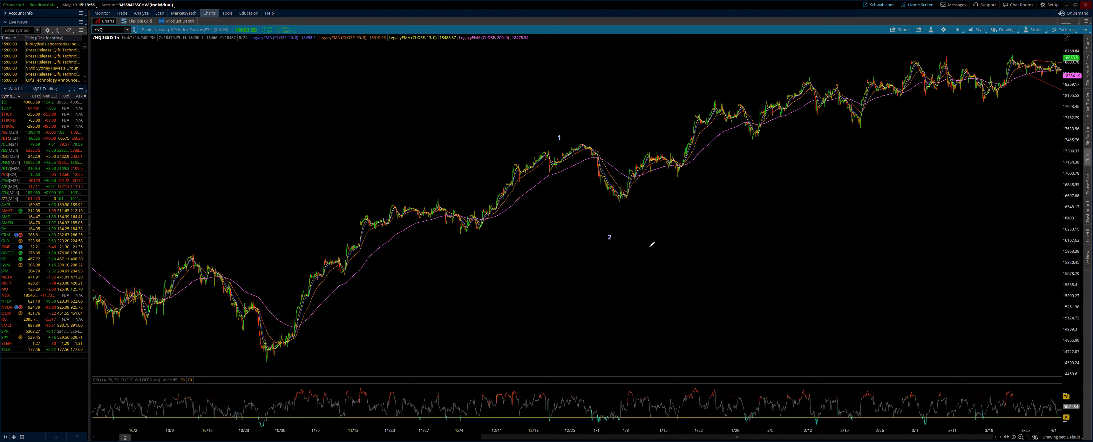
scroll(1069, 109, "down", 5)
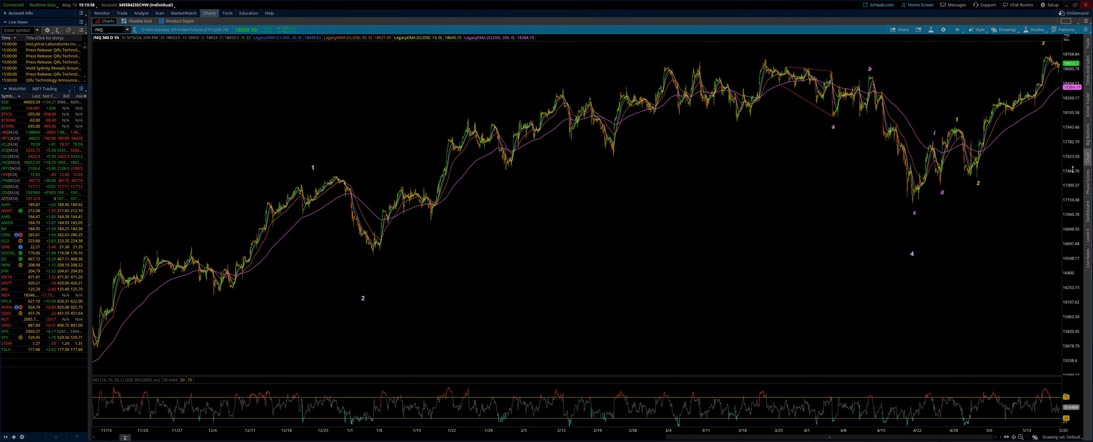
left_click_drag(1073, 170, 1075, 193)
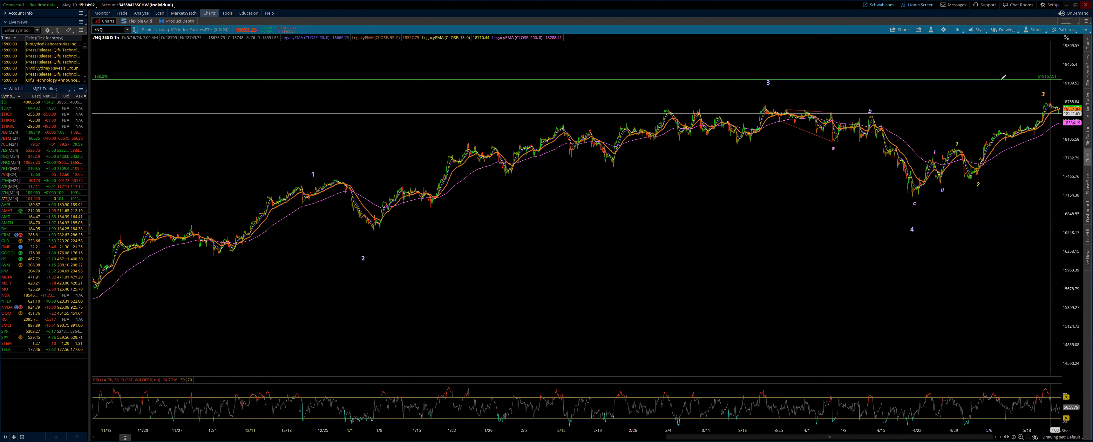
- Switch the chart to 5 D : 15m and examine the recent price action around the yellow wave 3 label
left_click(957, 30)
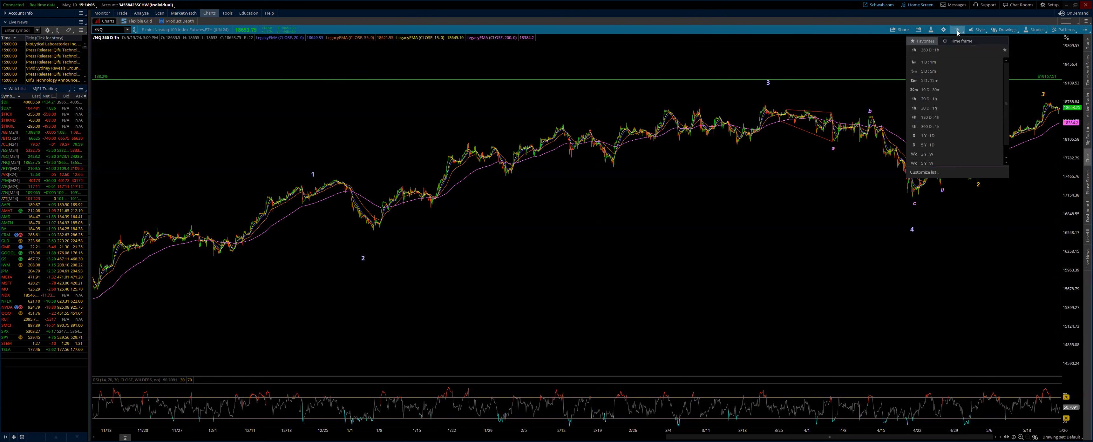
left_click(934, 82)
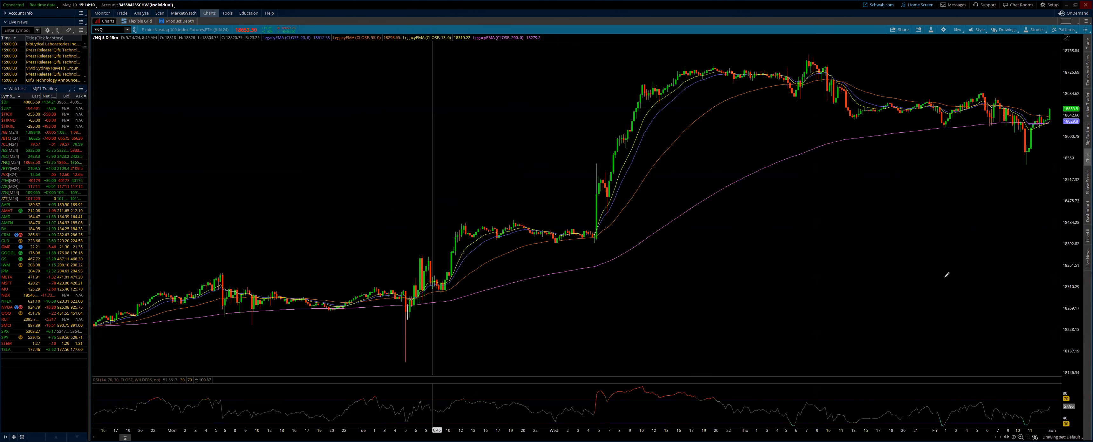
left_click_drag(1080, 243, 1080, 299)
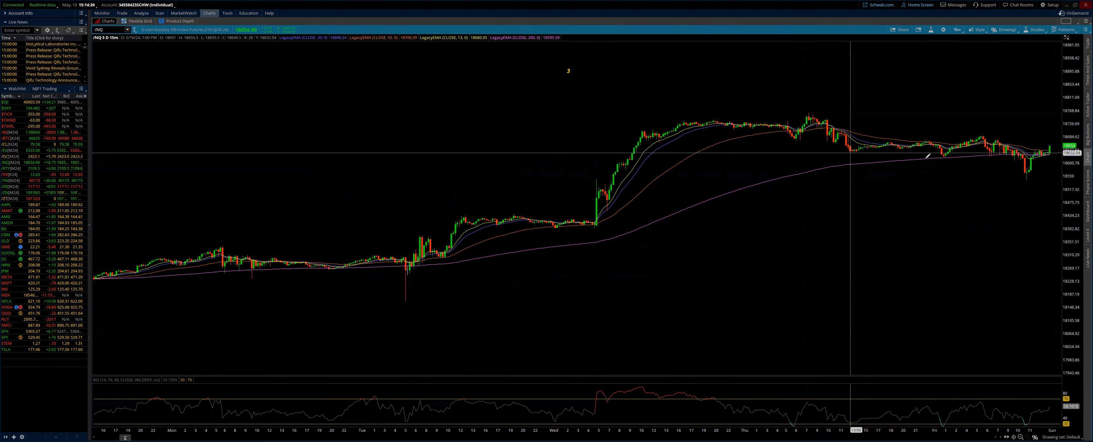
left_click(569, 71)
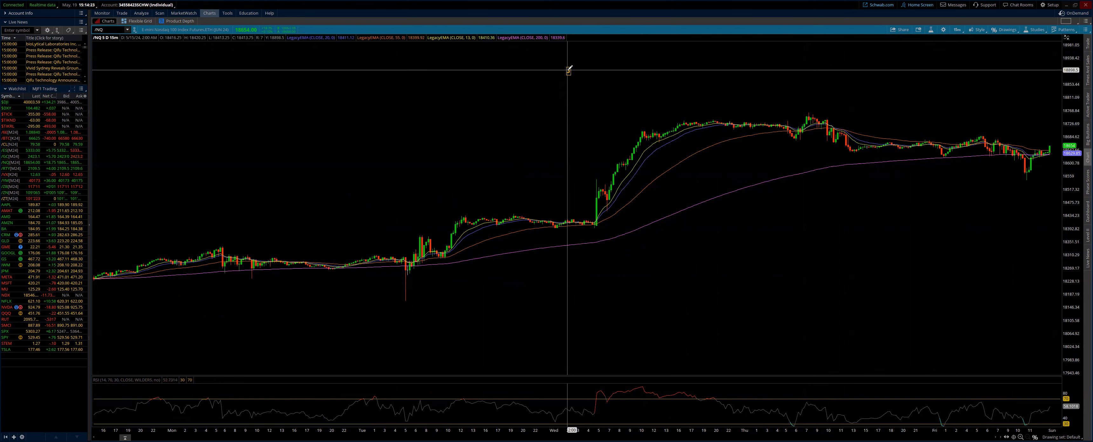
- On the 30 D : 1h chart, draw a Fibonacci retracement from the yellow wave 2 low up to the latest high at about 18,761
left_click(958, 30)
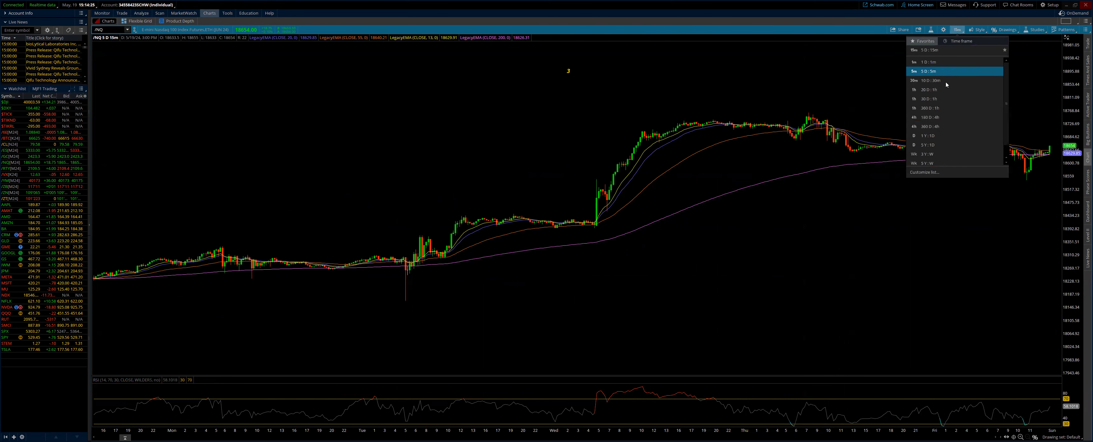
left_click(929, 99)
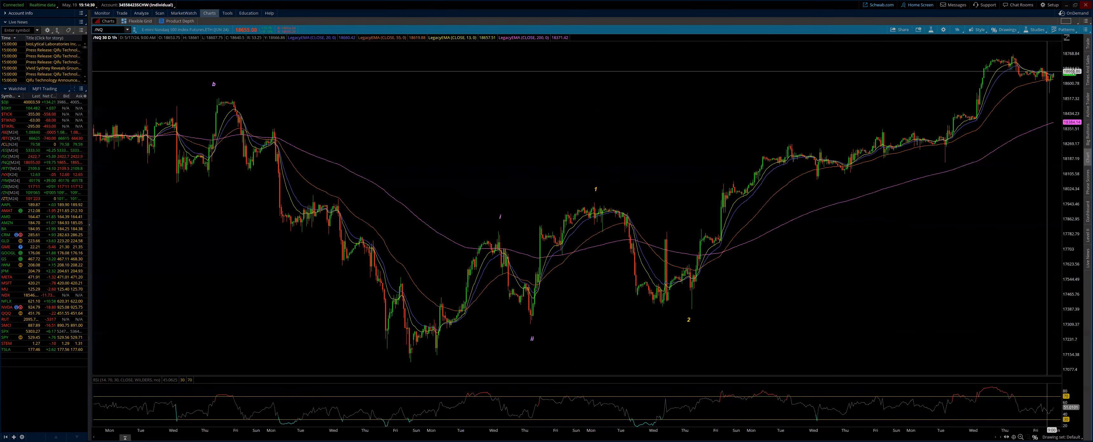
left_click_drag(1076, 112, 1077, 114)
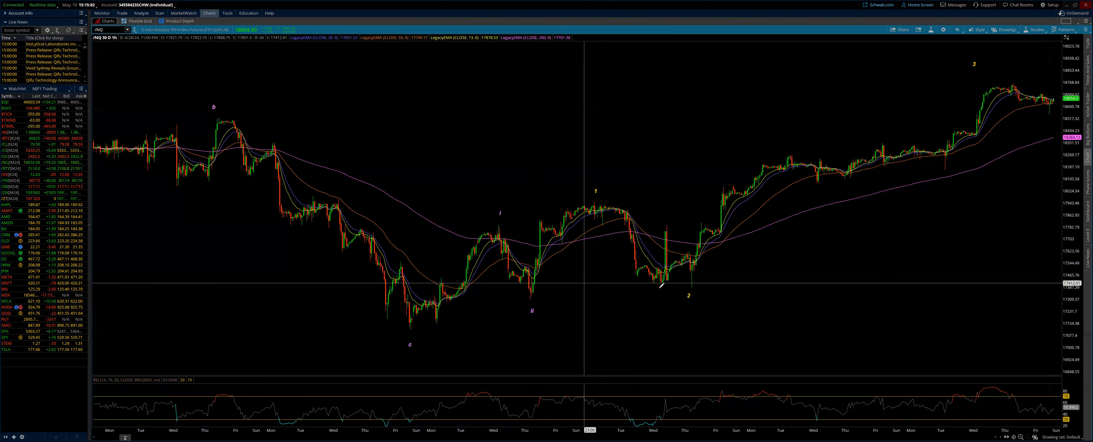
right_click(693, 290)
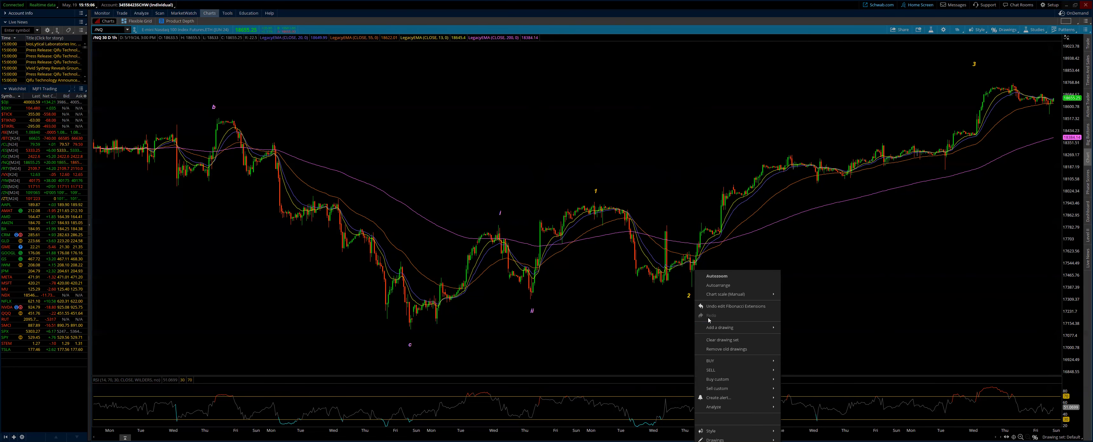
mouse_move(709, 329)
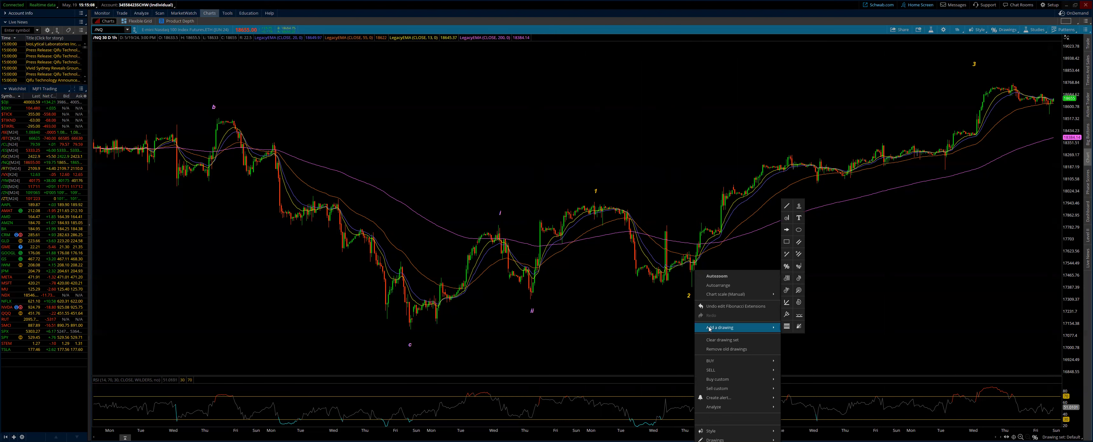
left_click(787, 267)
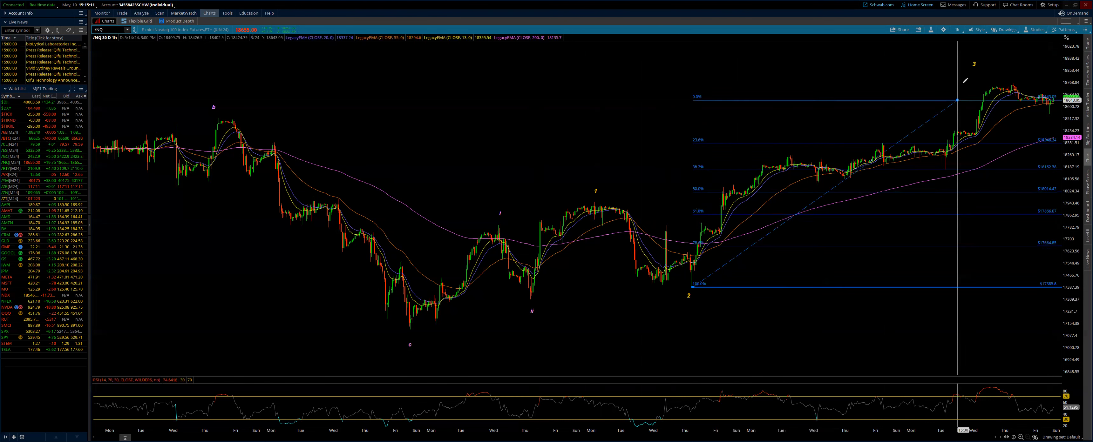
left_click(1013, 80)
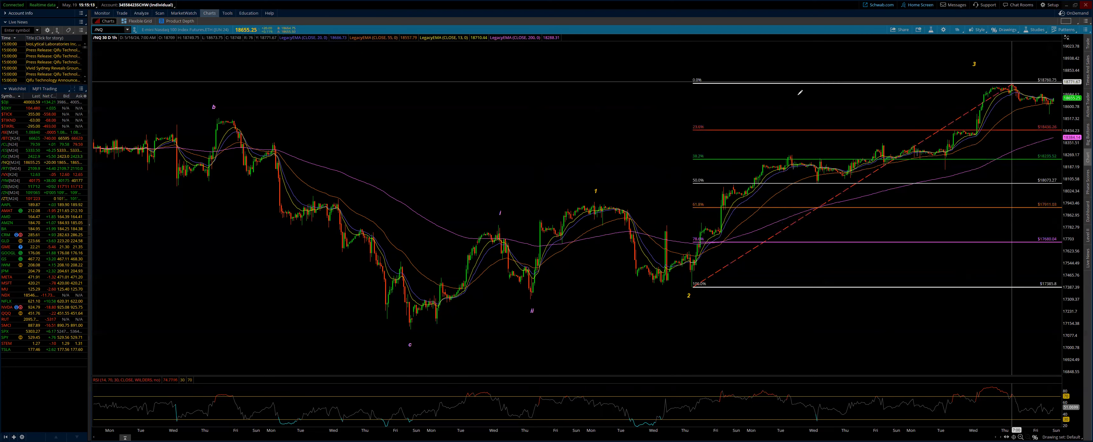
- Show only the 23.6%, 38.2% and 50.0% levels of the new Fibonacci retracement
right_click(739, 81)
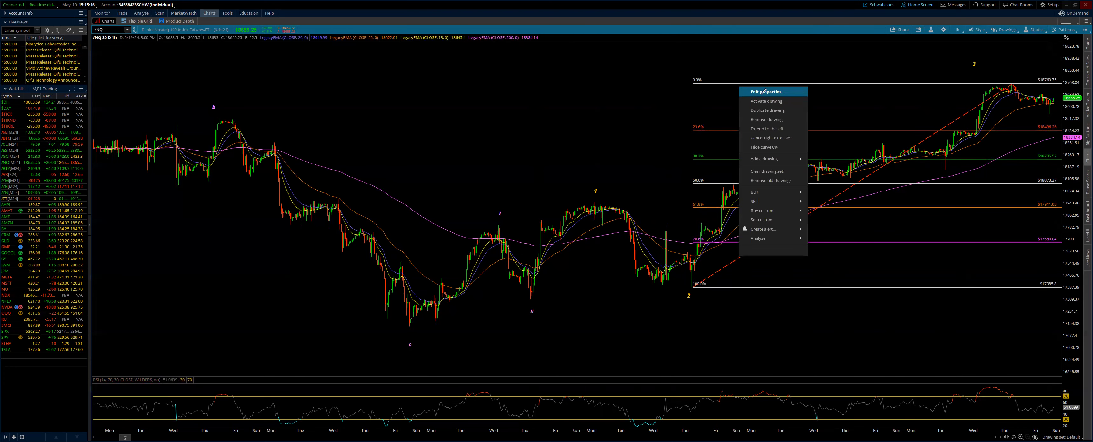
key("Return")
left_click(457, 224)
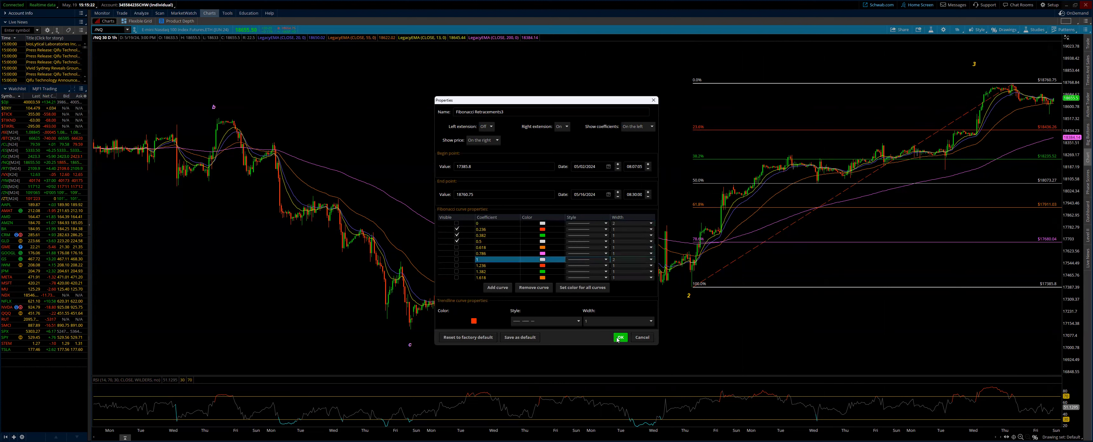
key("Return")
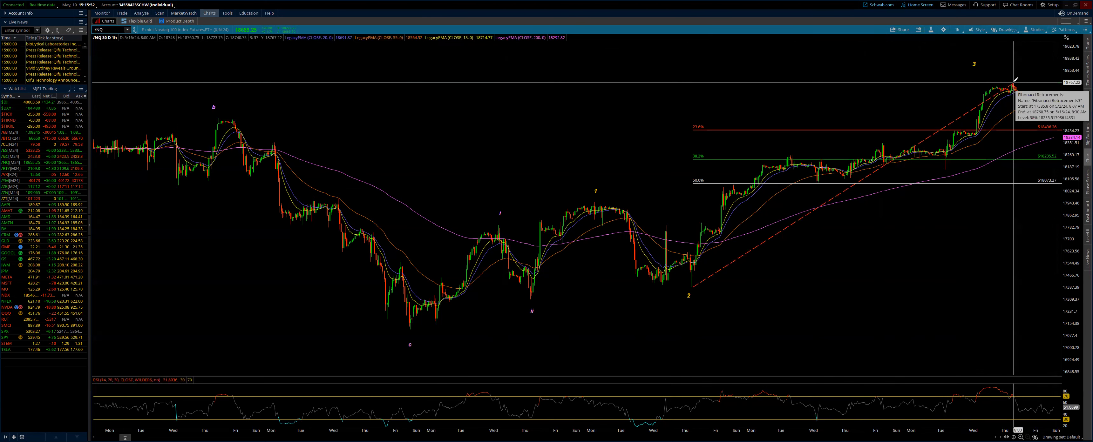
- Compare the retracement levels with the 138.2% and 261.8% extension lines above the latest high
left_click_drag(1069, 91, 1069, 112)
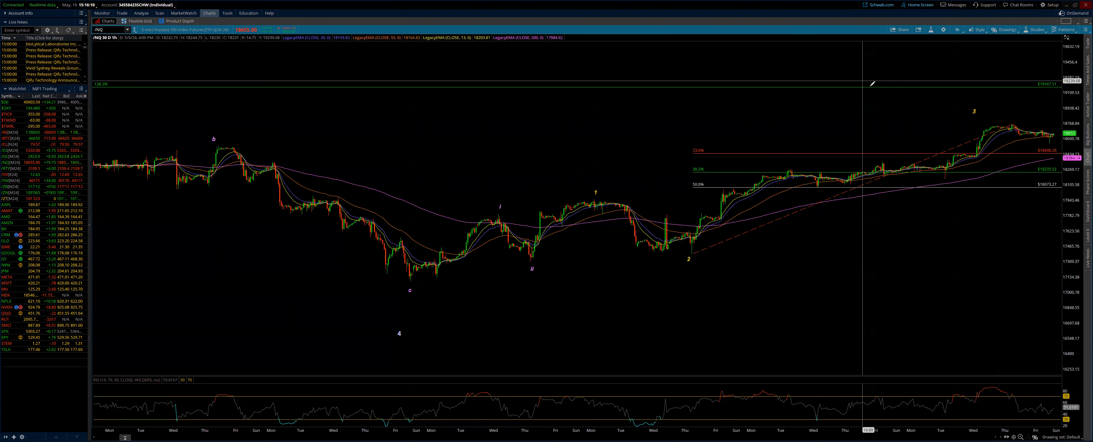
left_click_drag(1068, 121, 1068, 136)
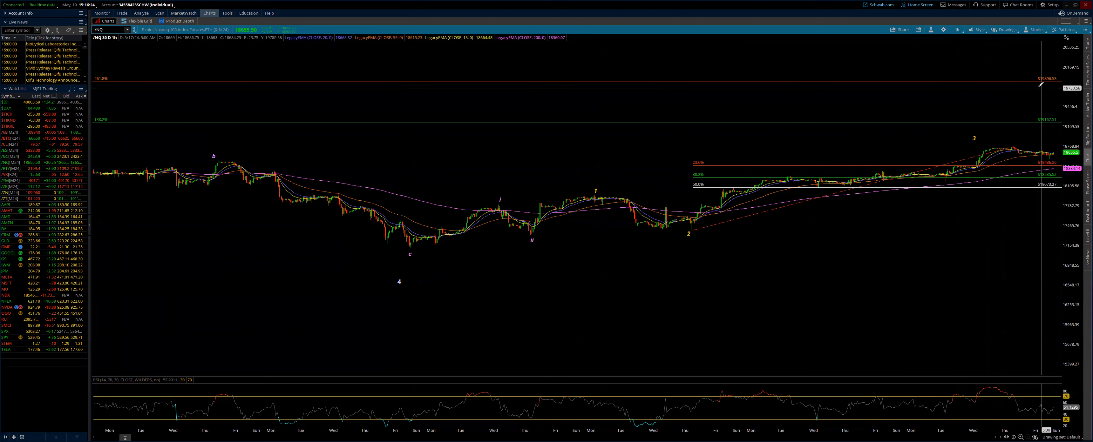
left_click_drag(1081, 241, 1077, 99)
left_click_drag(1074, 72, 1074, 43)
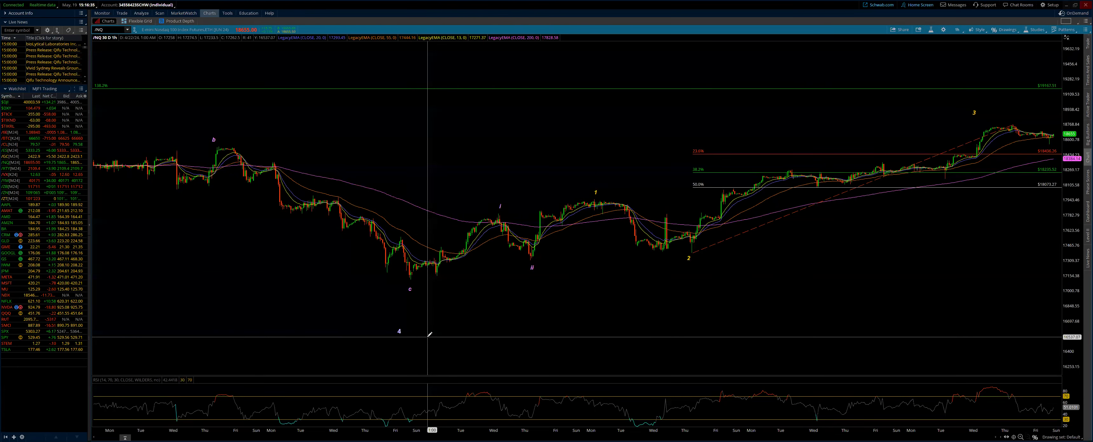
- Return the chart to 3 Y : W and view the full wave count up to the 261.8% extension line
left_click(958, 30)
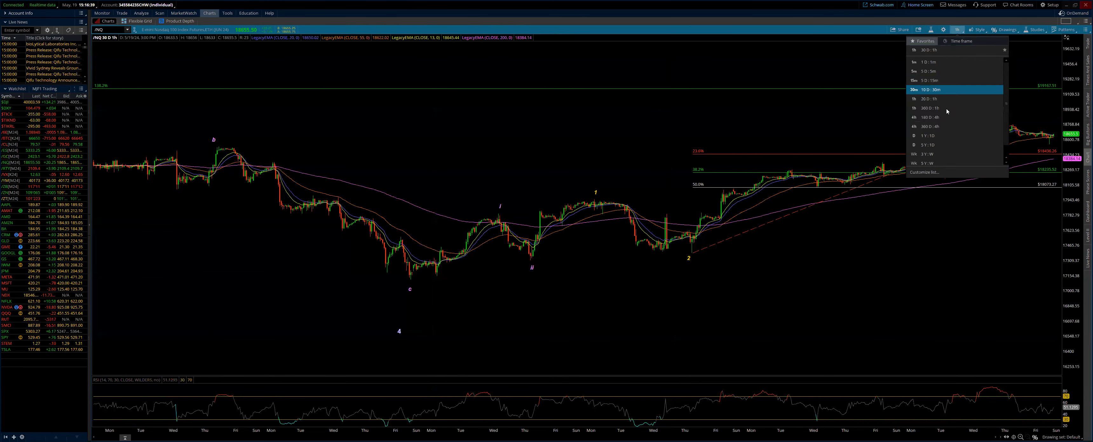
left_click(929, 154)
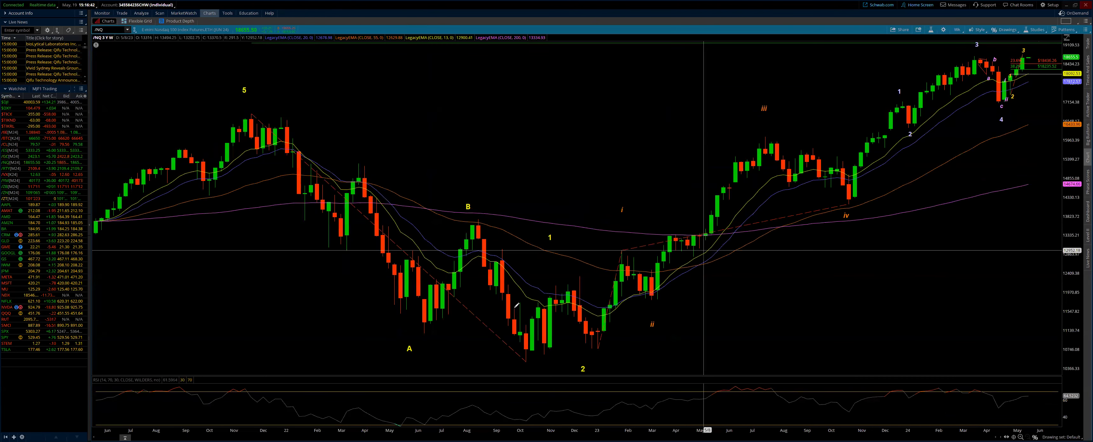
left_click_drag(1073, 171, 1073, 238)
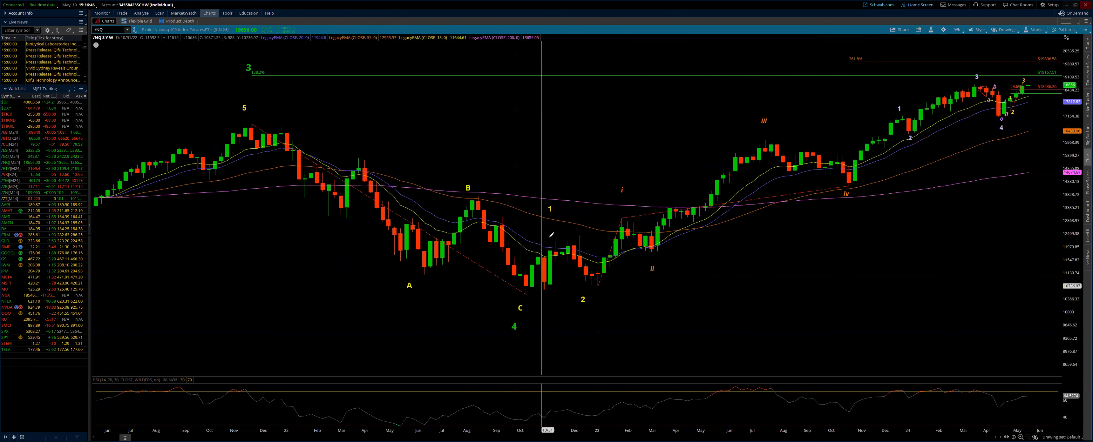